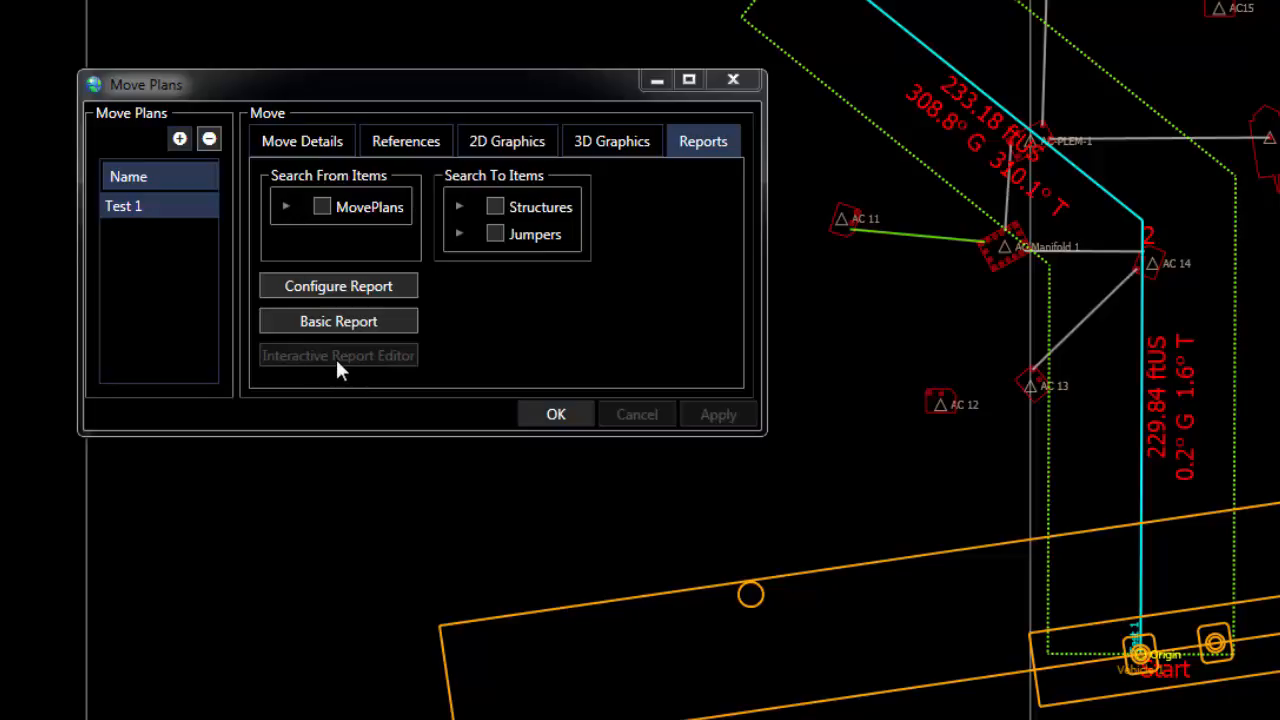
- Set the report to search from Test 1 to Structures and Jumpers, and open the Interactive Report Editor
click(286, 205)
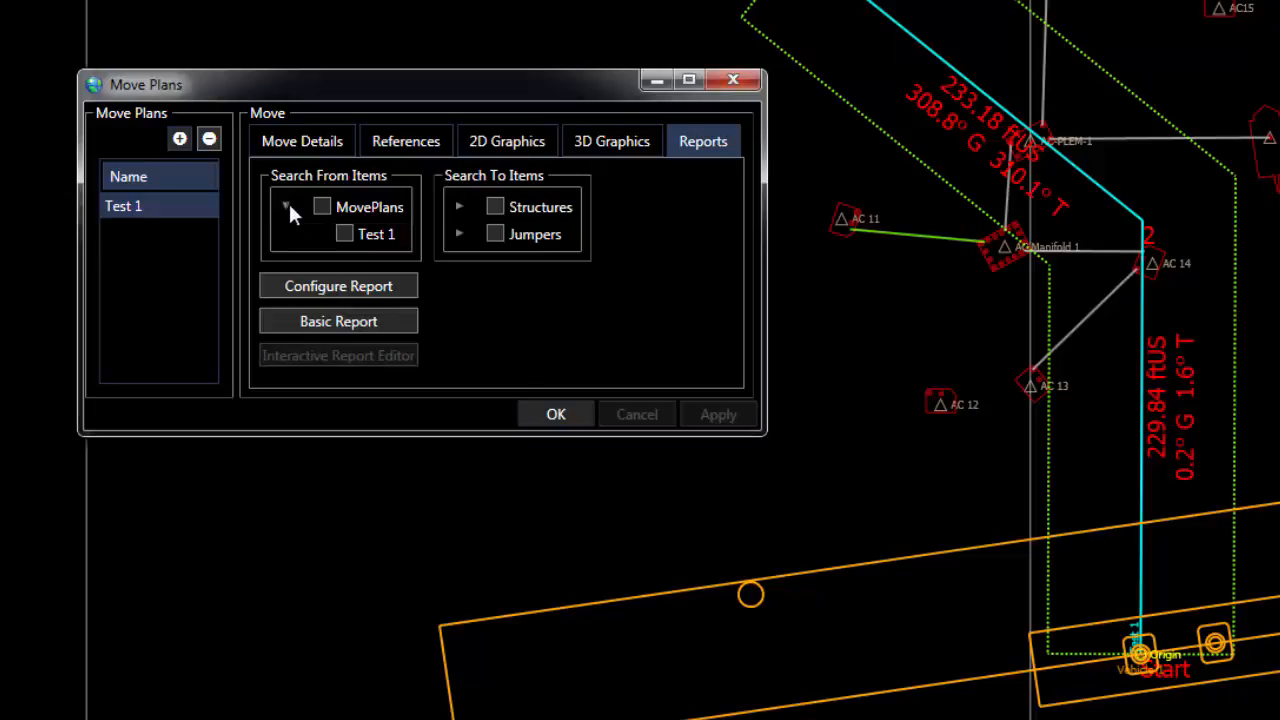
click(343, 234)
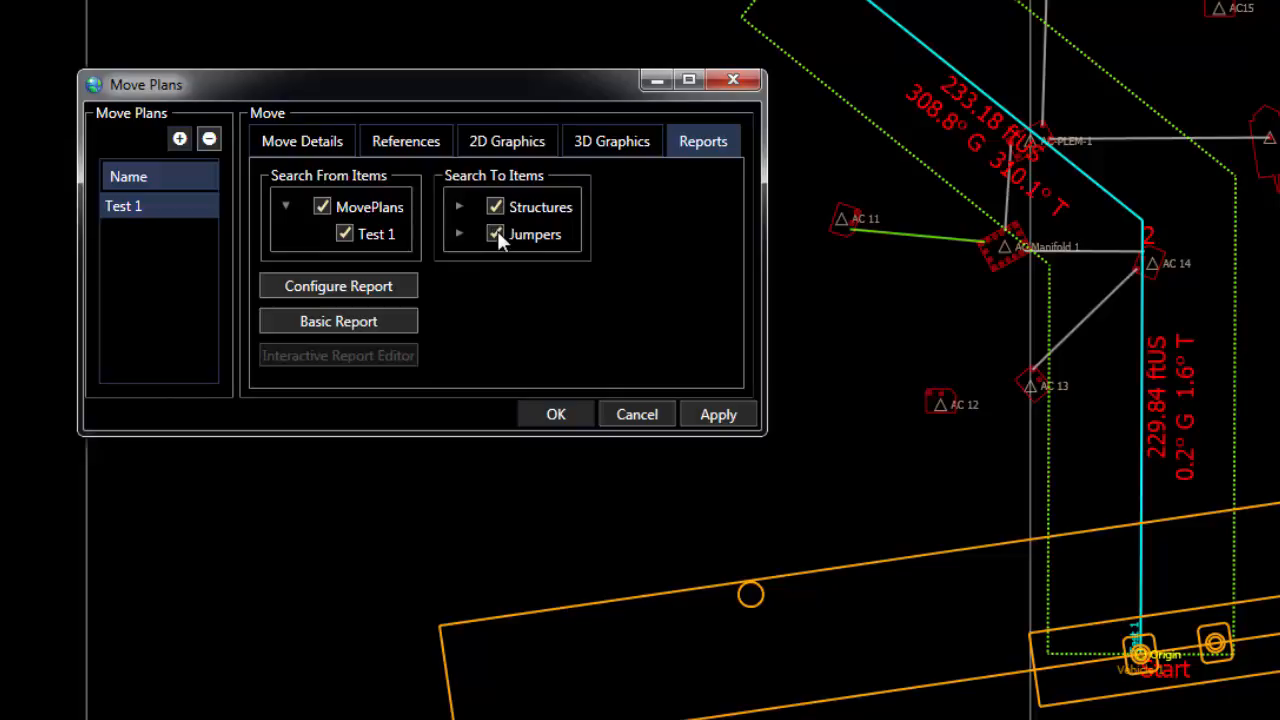
click(720, 416)
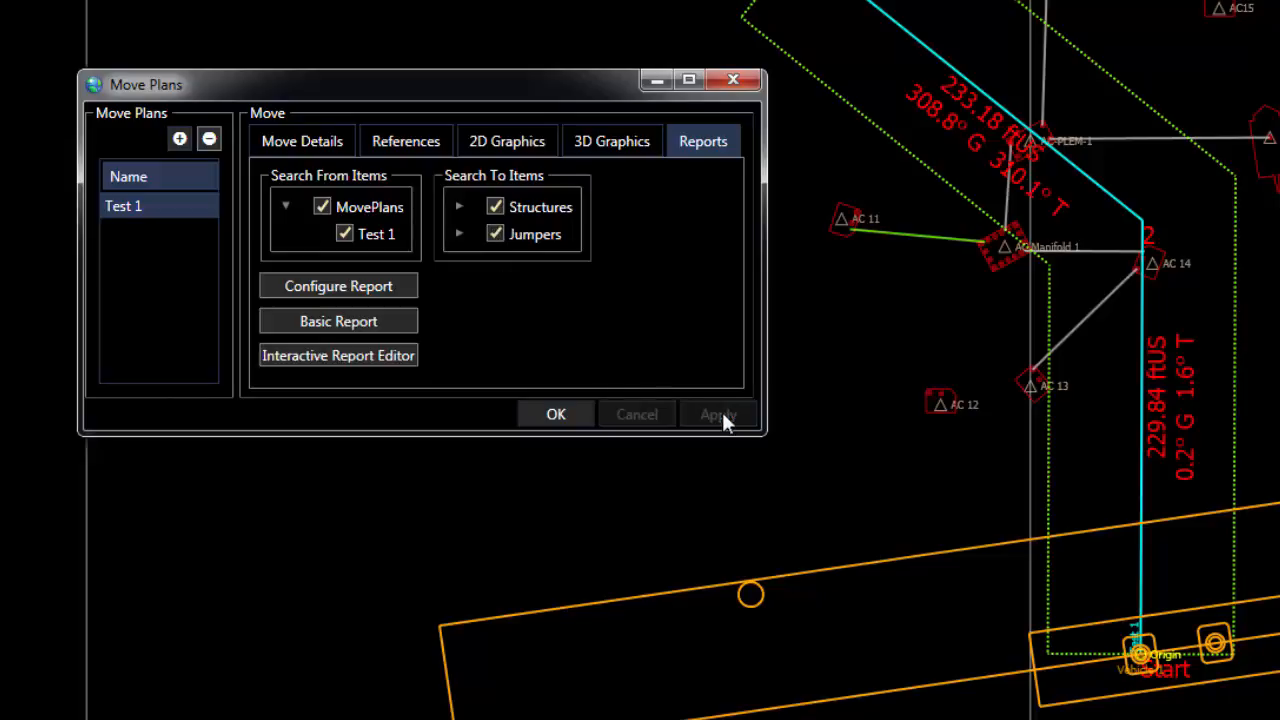
click(353, 362)
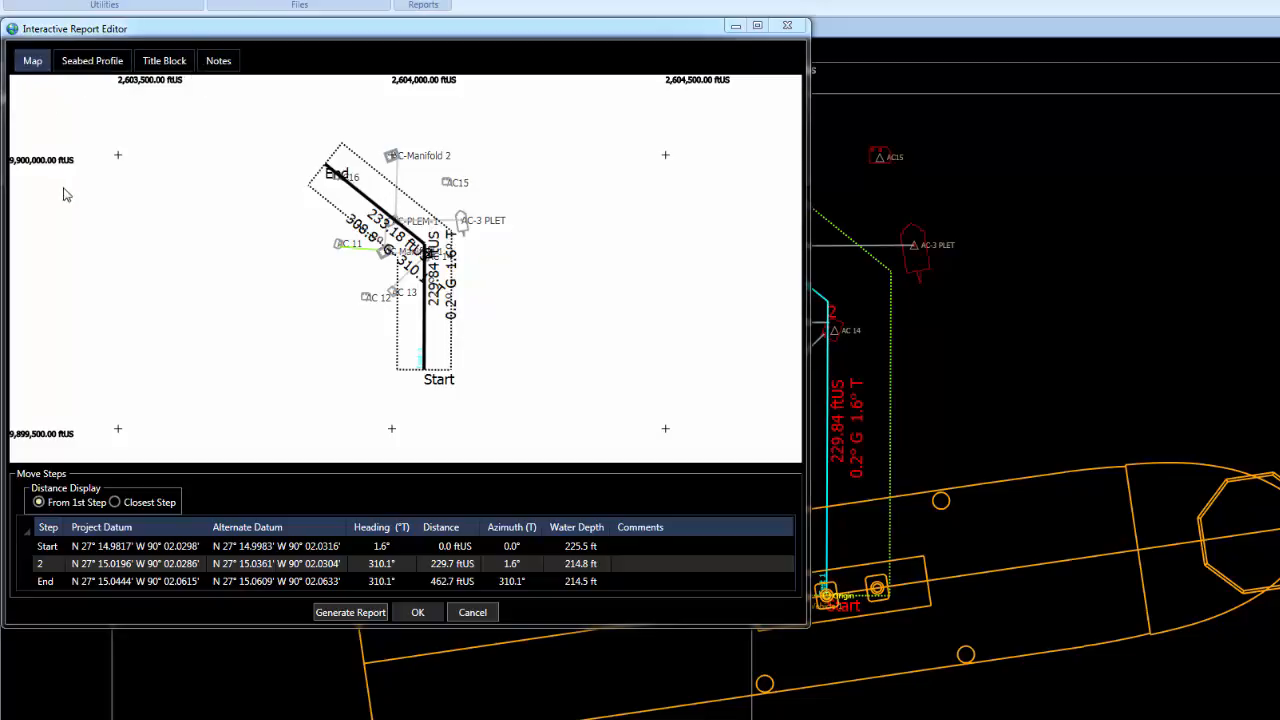
- Review the report map's configuration settings, including grid style, background colour and grid labels
scroll(282, 291, down, 2)
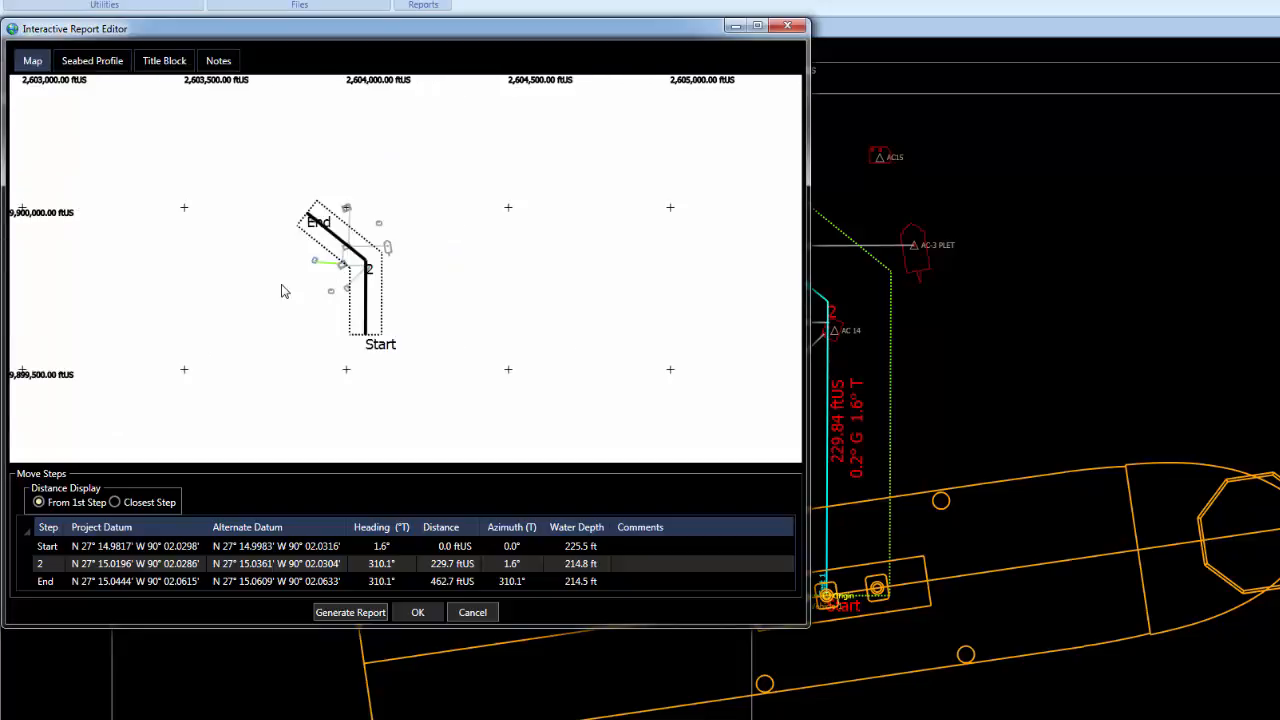
scroll(323, 326, up, 2)
drag(323, 320, 289, 284)
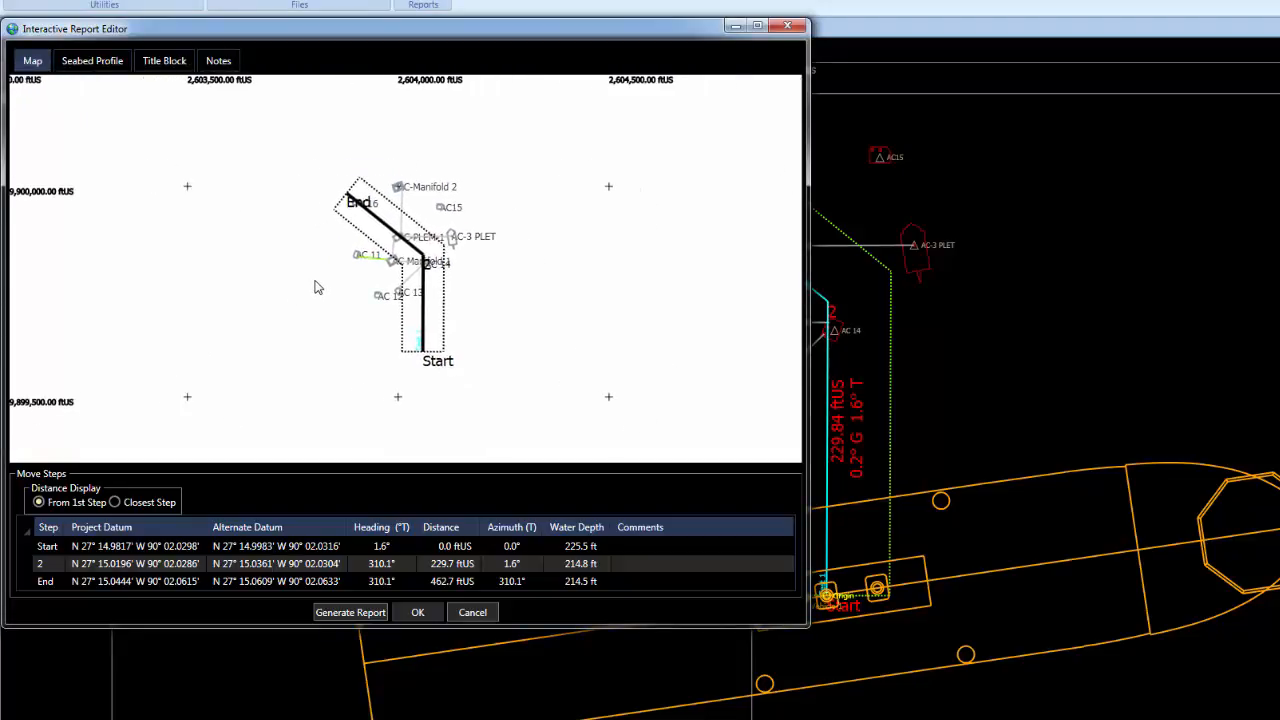
scroll(337, 302, up, 1)
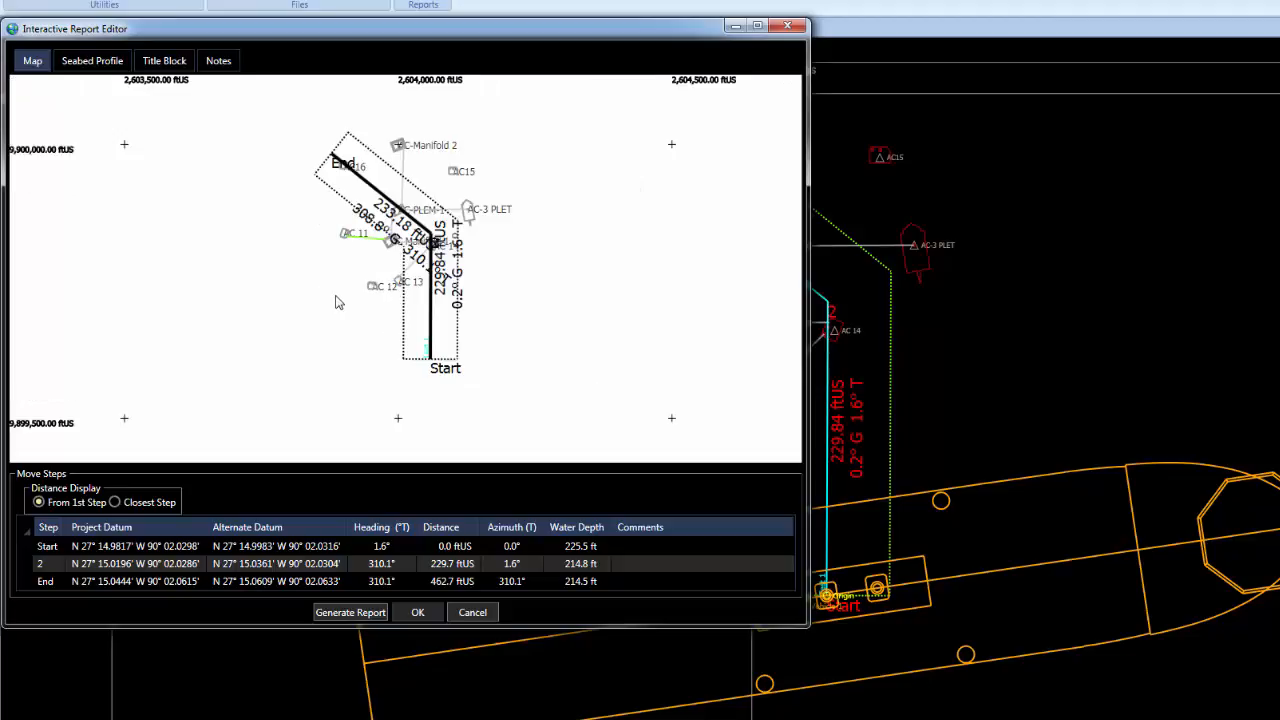
right_click(267, 281)
click(280, 285)
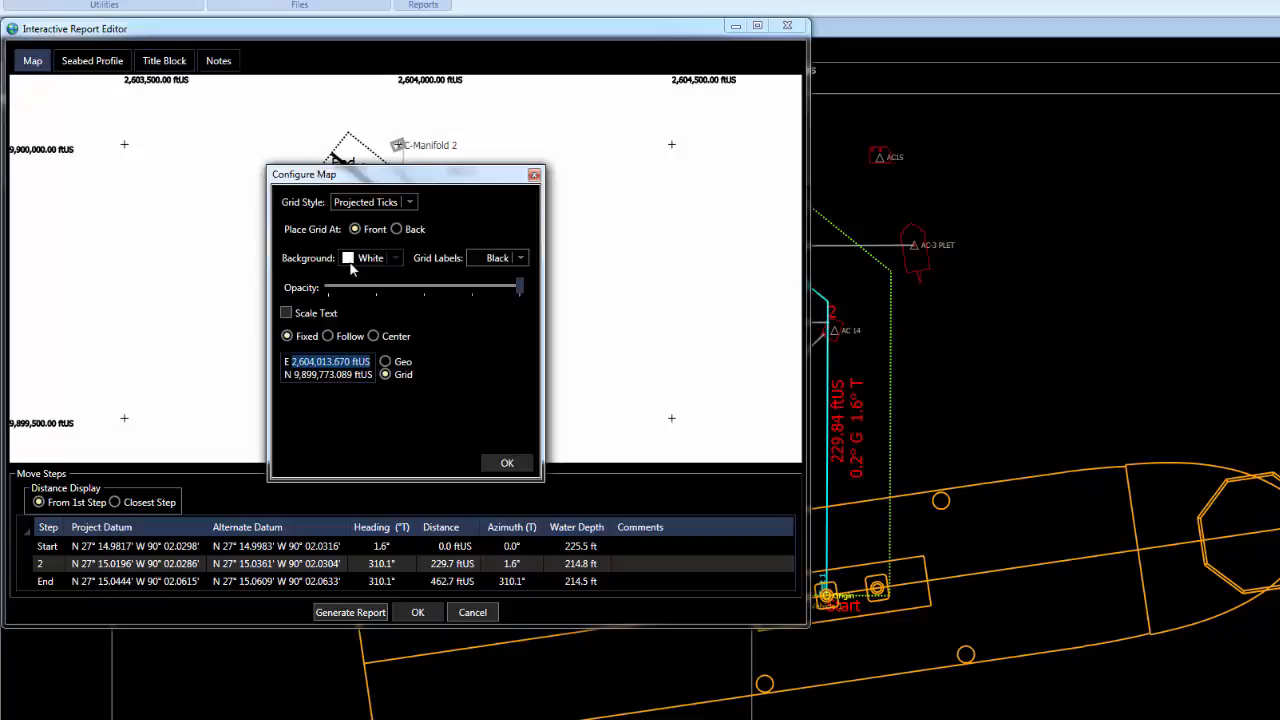
click(503, 463)
- Turn on the Vehicles layer of the report map and keep the move steps' distance display at From 1st Step
right_click(588, 283)
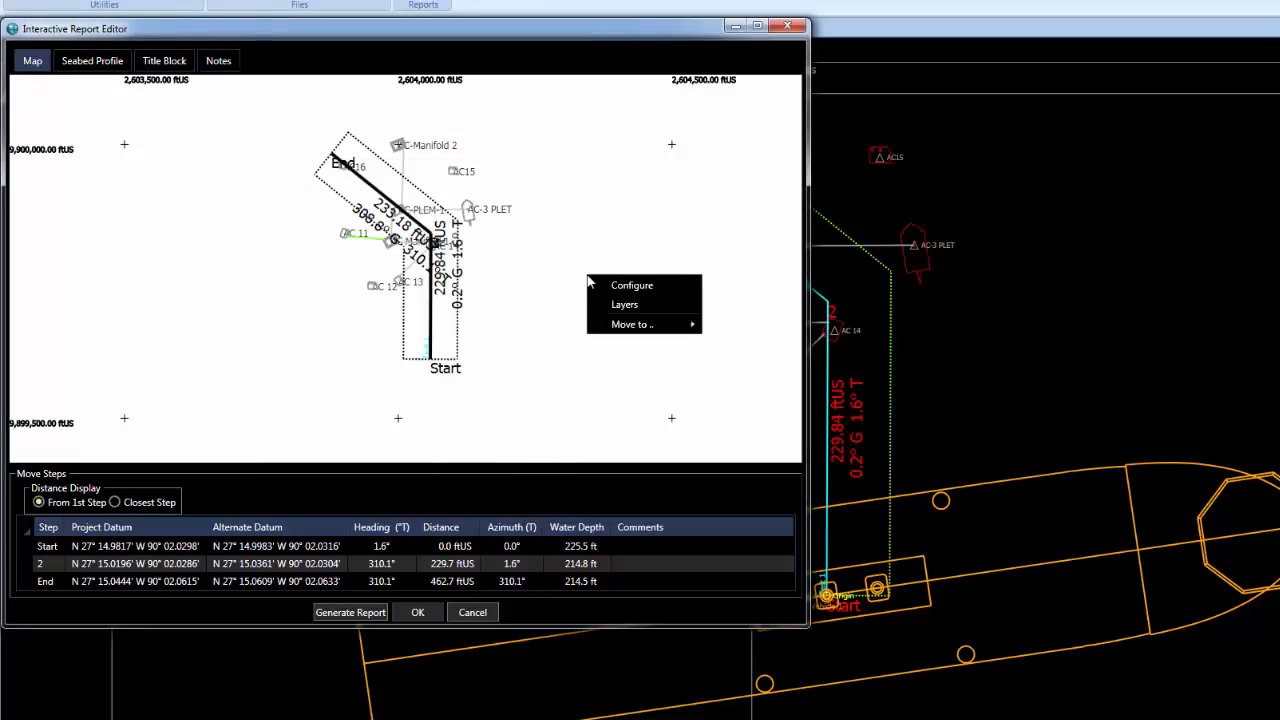
click(614, 304)
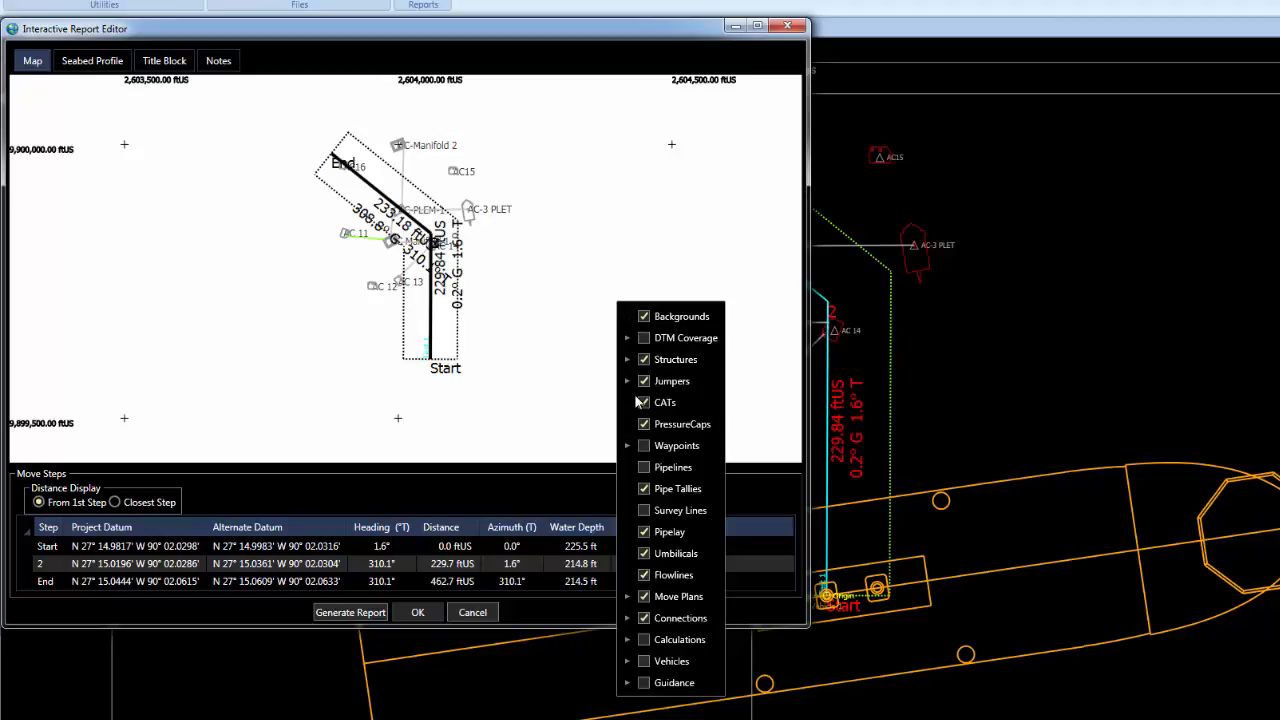
click(643, 661)
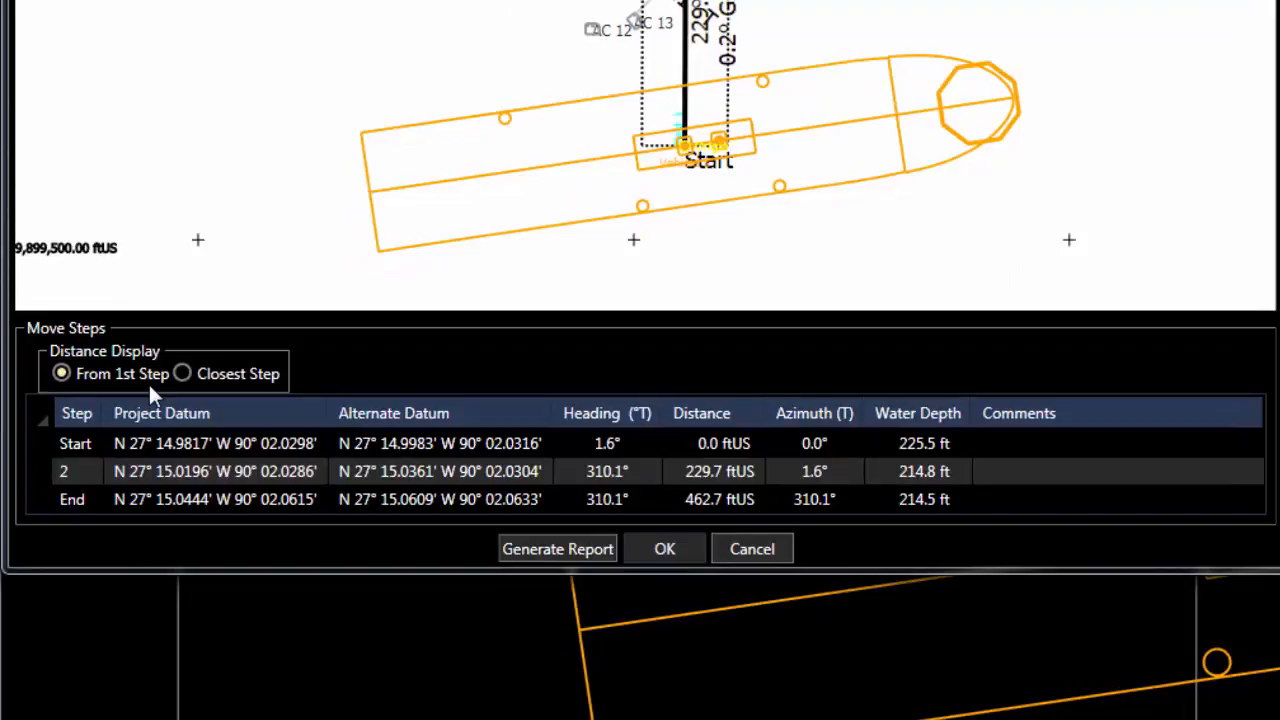
click(195, 376)
click(80, 369)
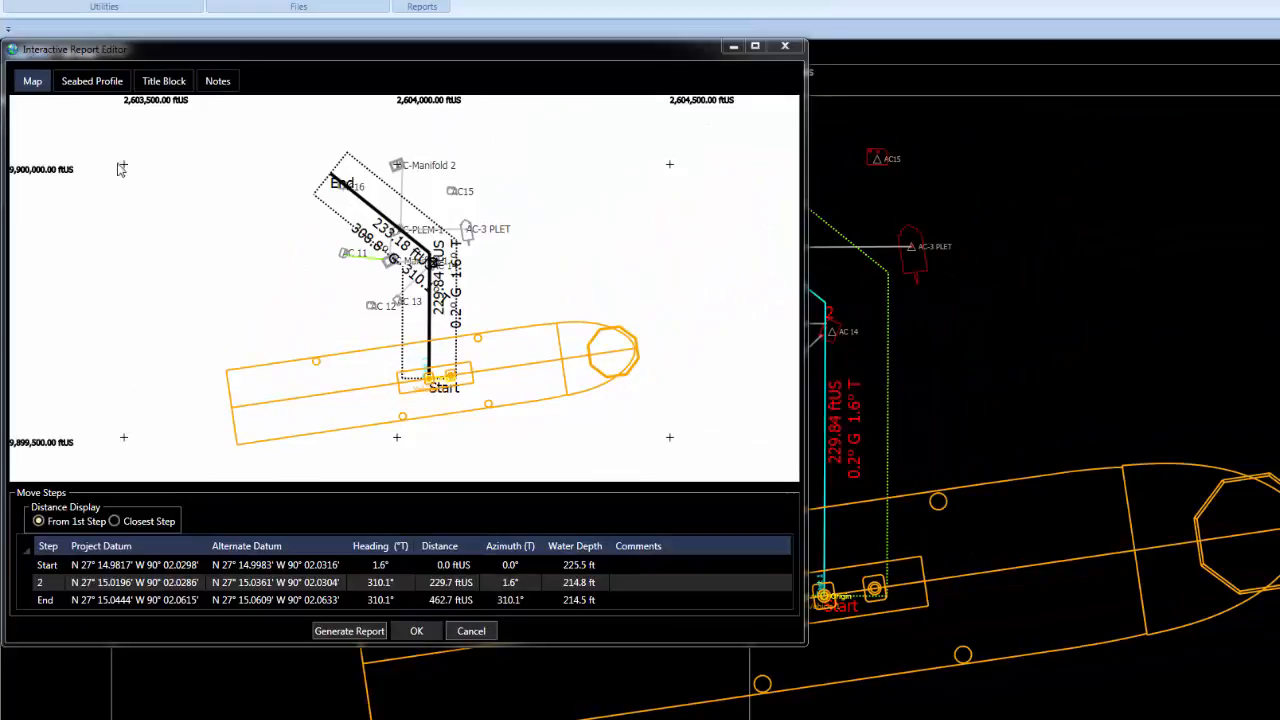
- Limit the seabed profile's hazard search to Structures, leaving Jumpers out
click(99, 90)
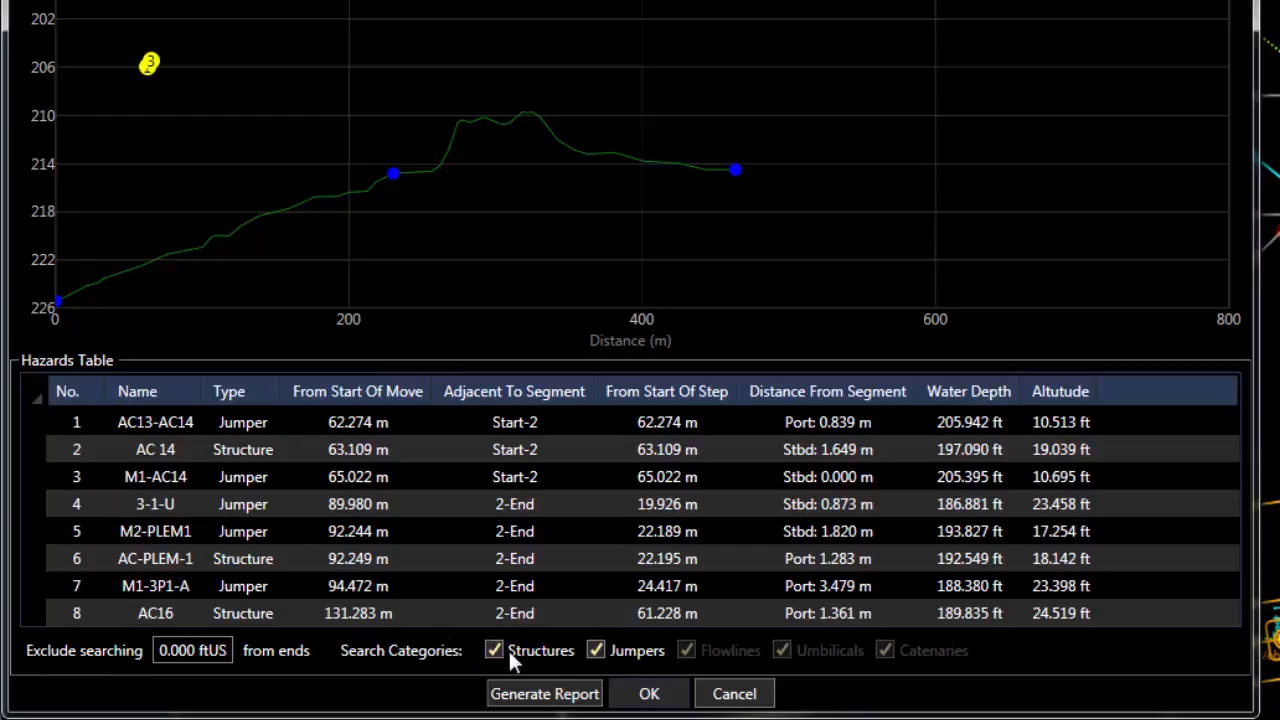
click(596, 652)
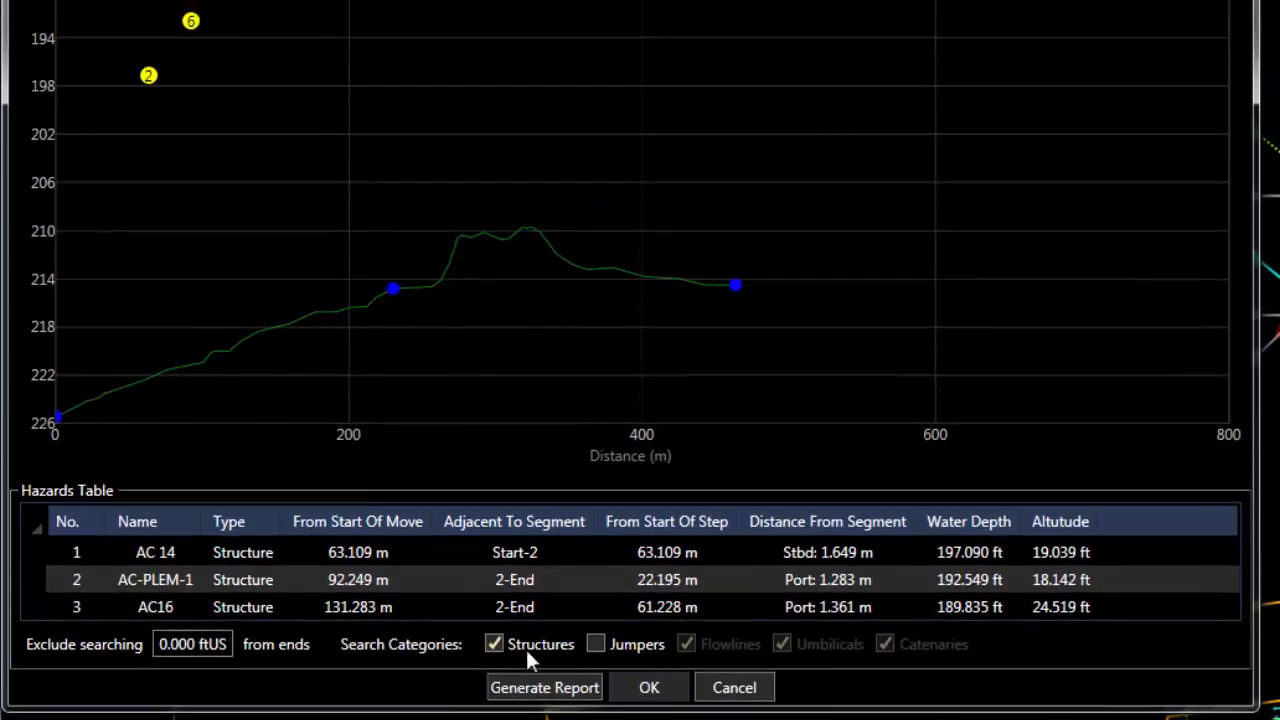
click(493, 645)
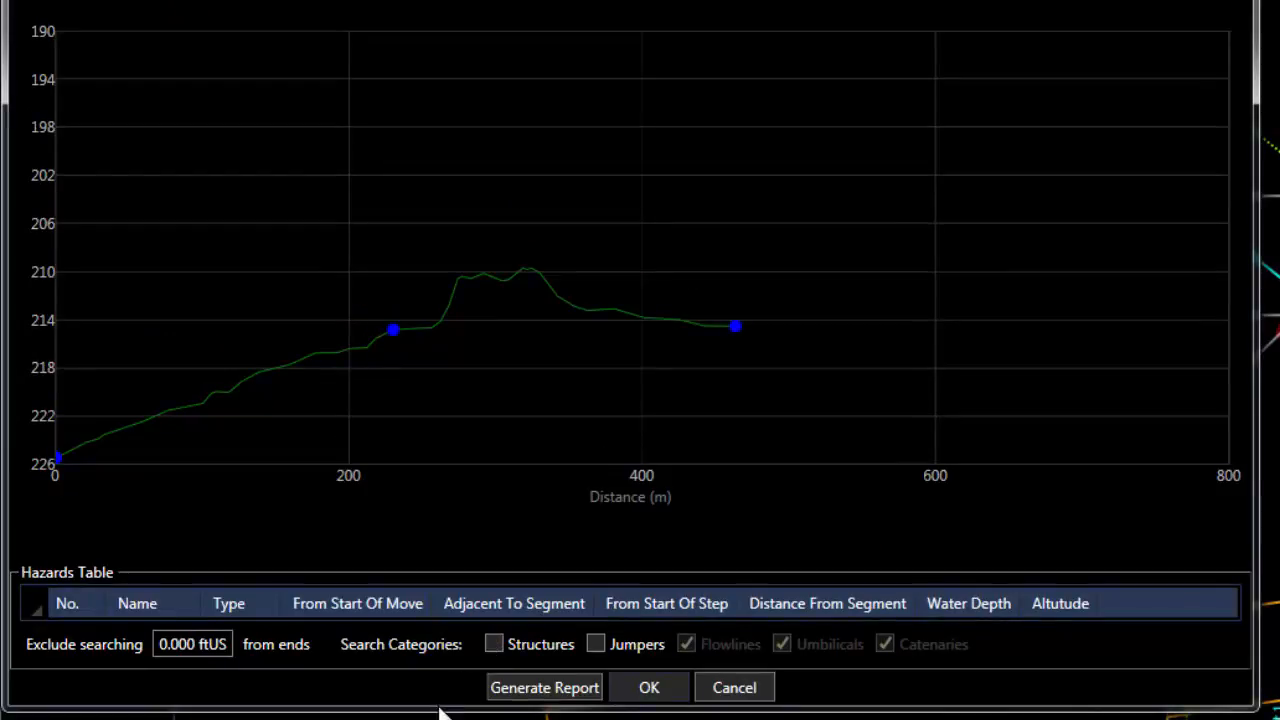
click(494, 644)
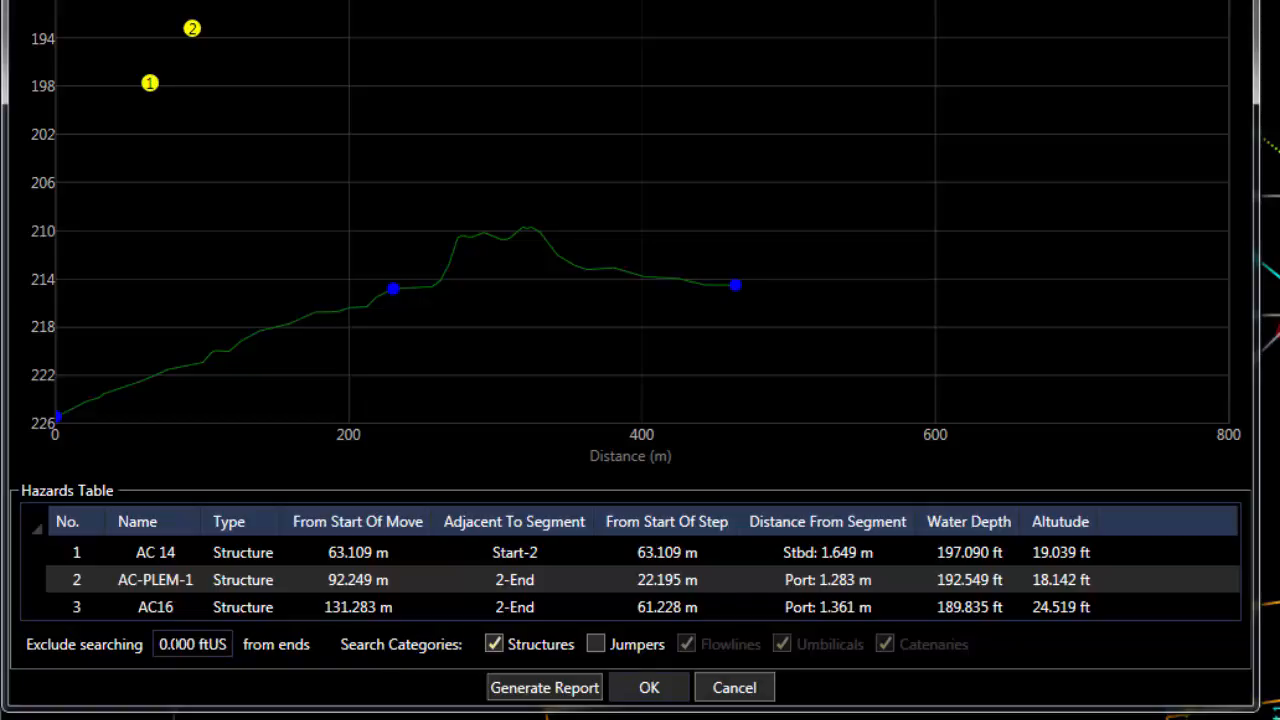
- Exclude hazard searching within 200 ftUS of the route ends
click(177, 644)
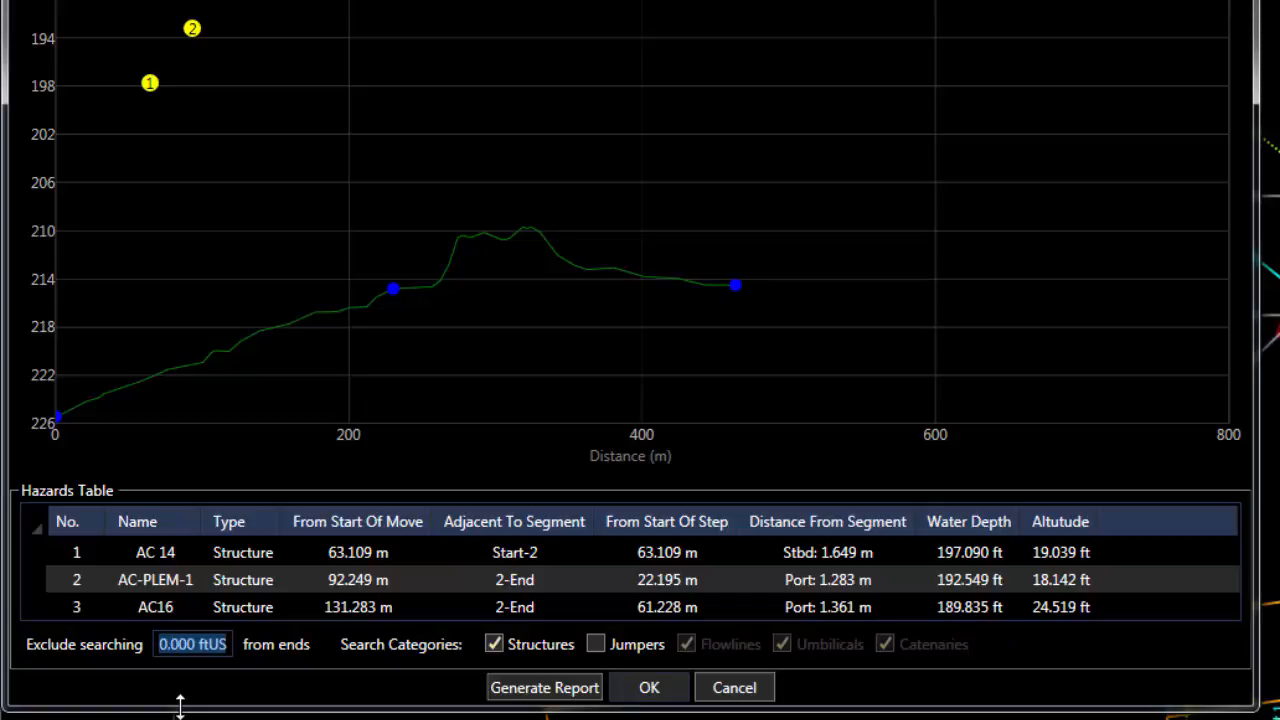
text(2)
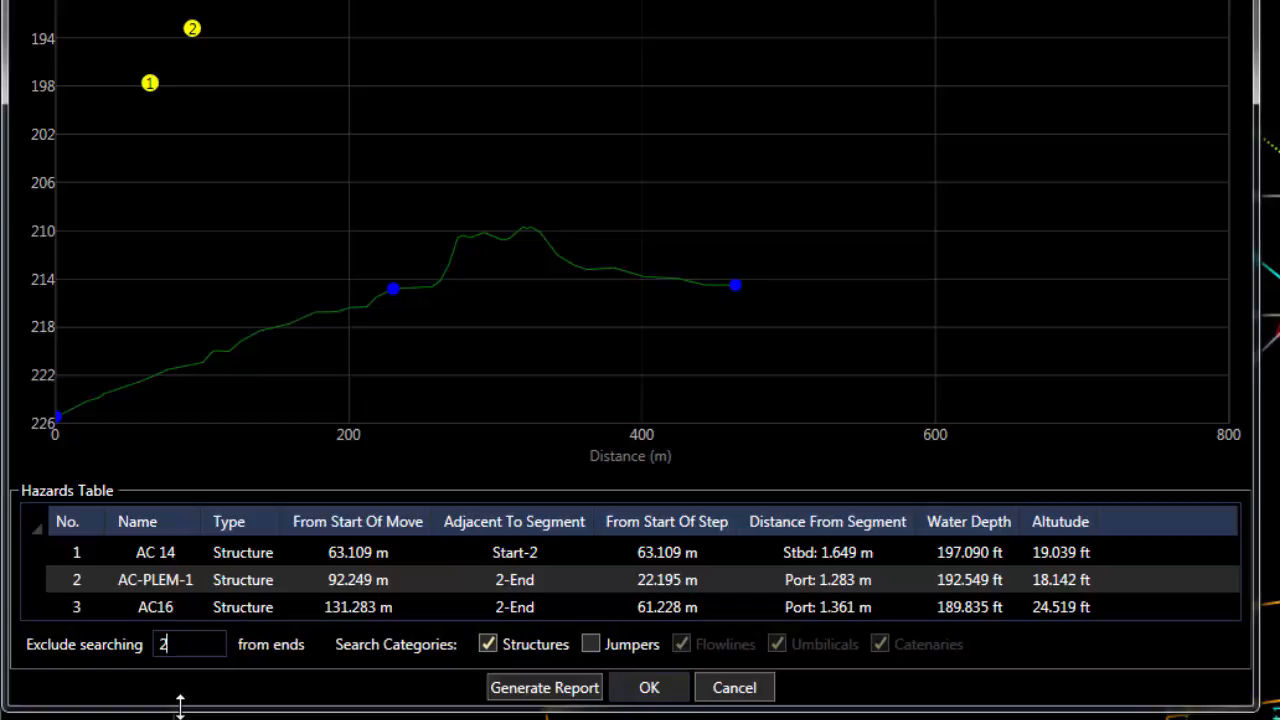
text(00)
click(360, 565)
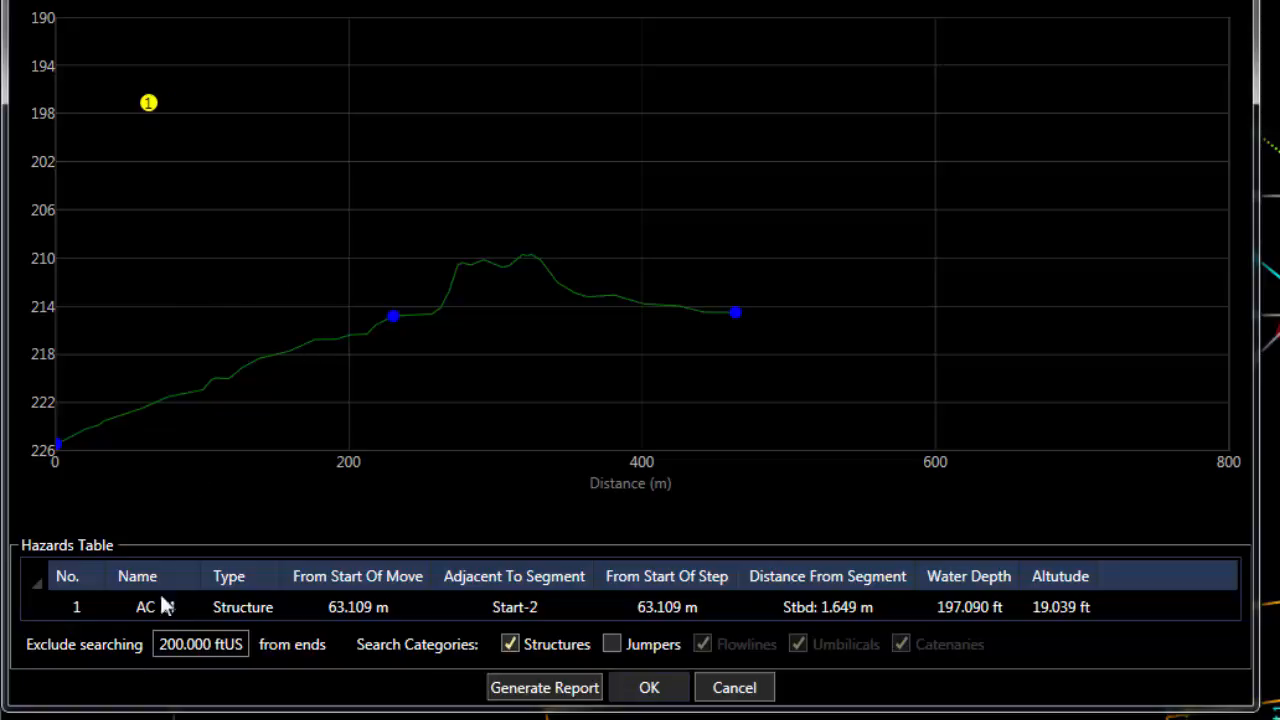
- Reset the hazard search's exclusion distance from the ends to 0 ftUS
click(163, 644)
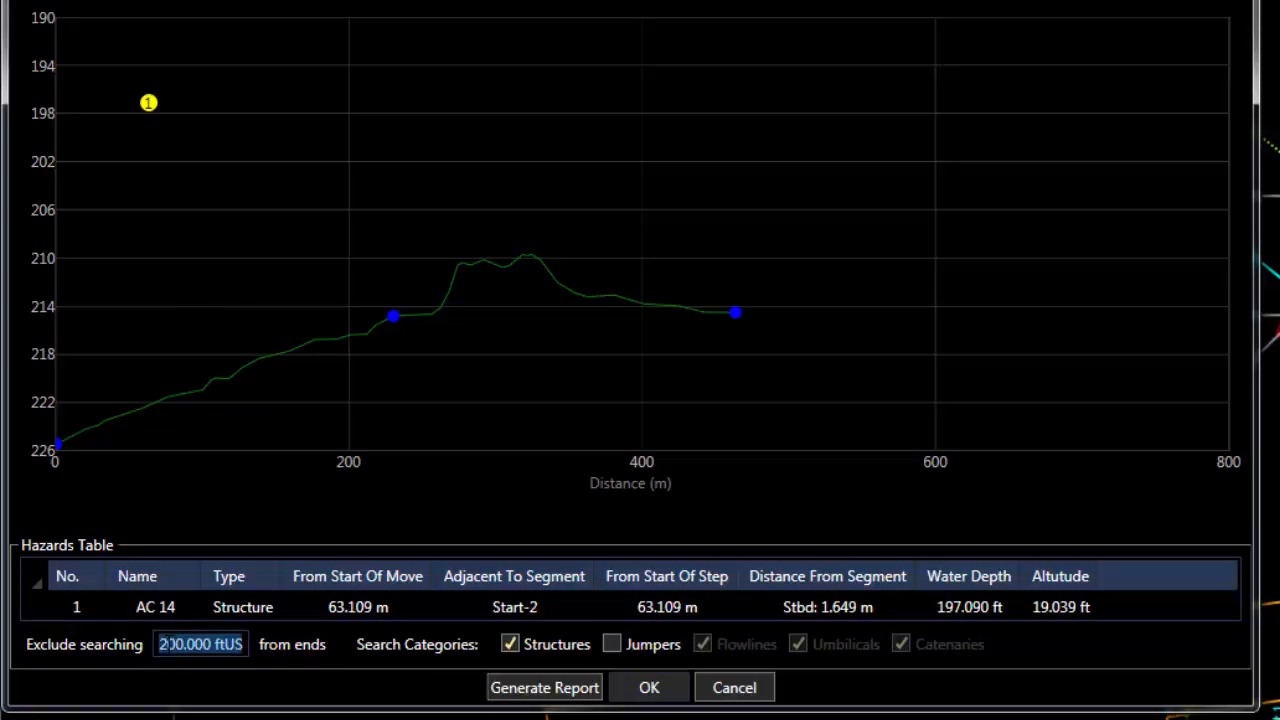
text(0)
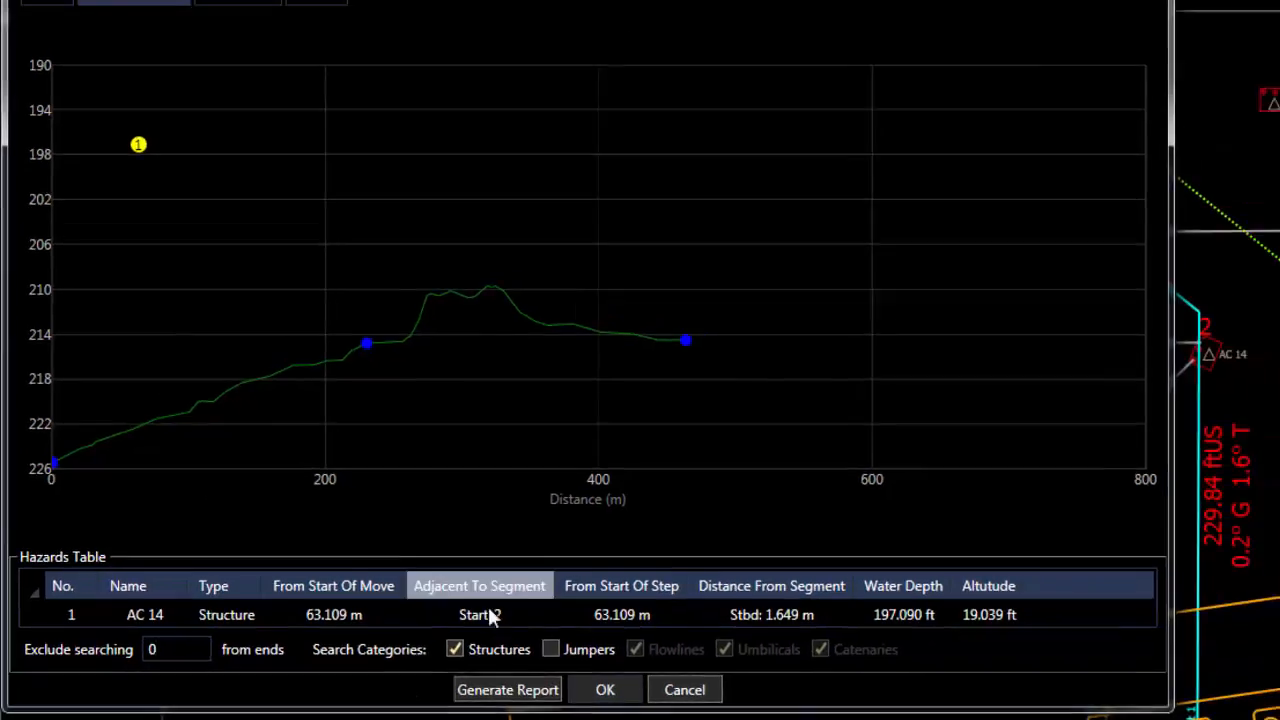
click(518, 606)
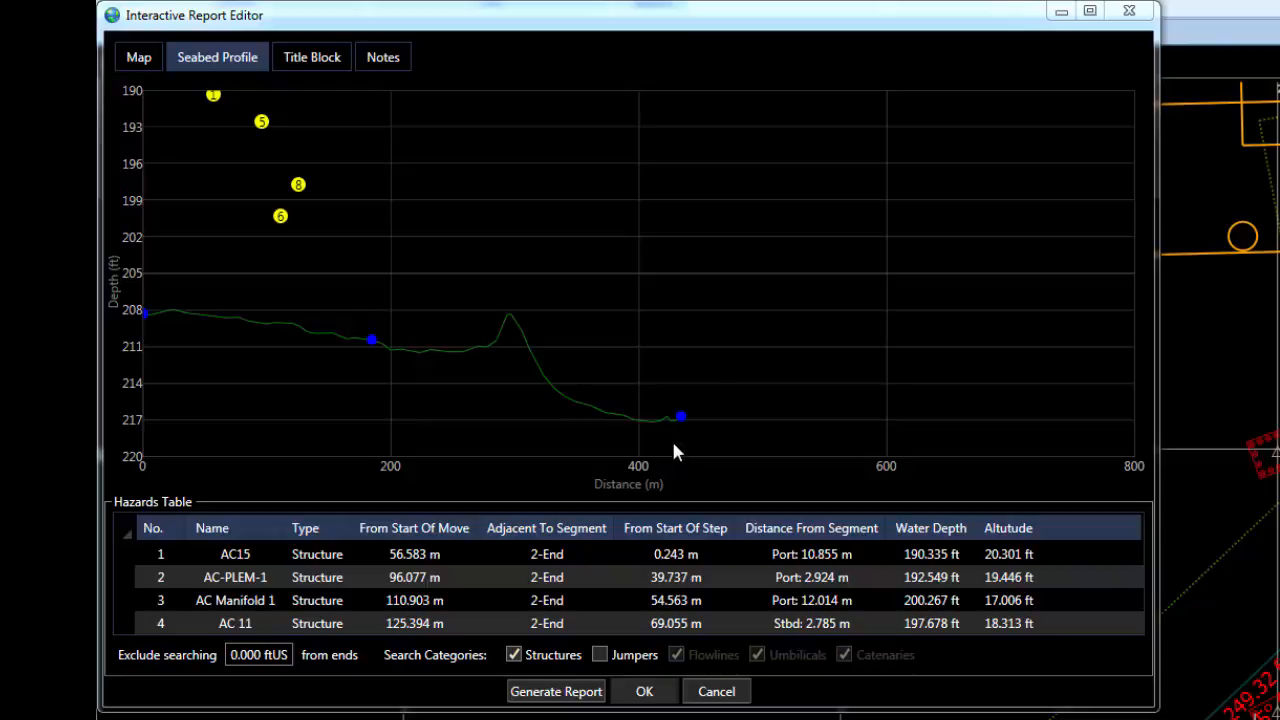
- Inspect the details of the move step points and hazard markers on the seabed profile
mouse_move(683, 420)
mouse_move(372, 342)
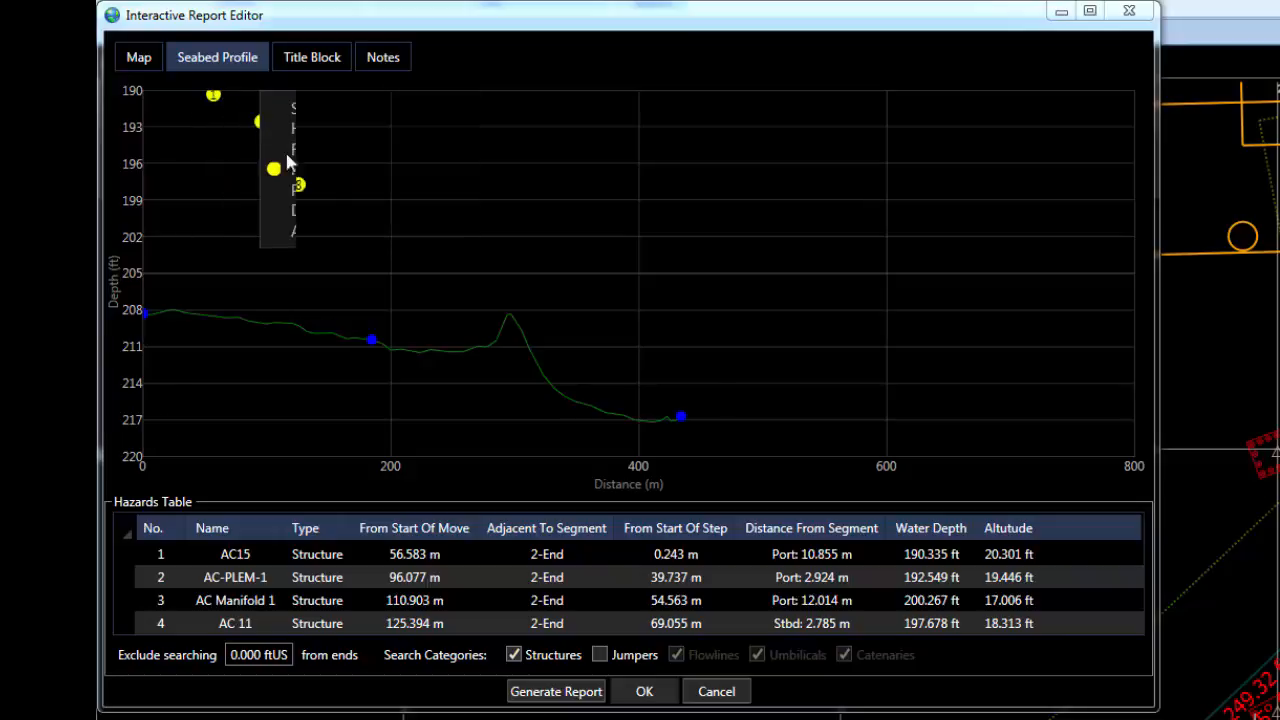
mouse_move(308, 205)
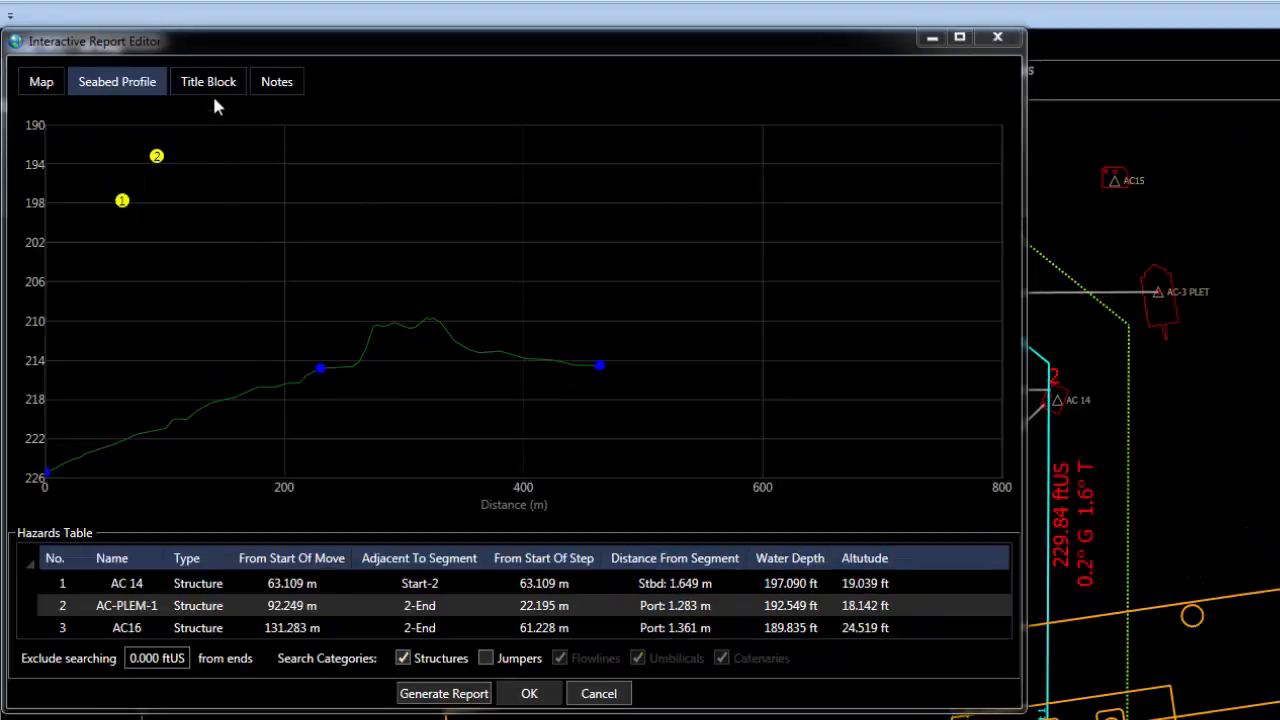
- Set the report title in the title block to Test
click(209, 88)
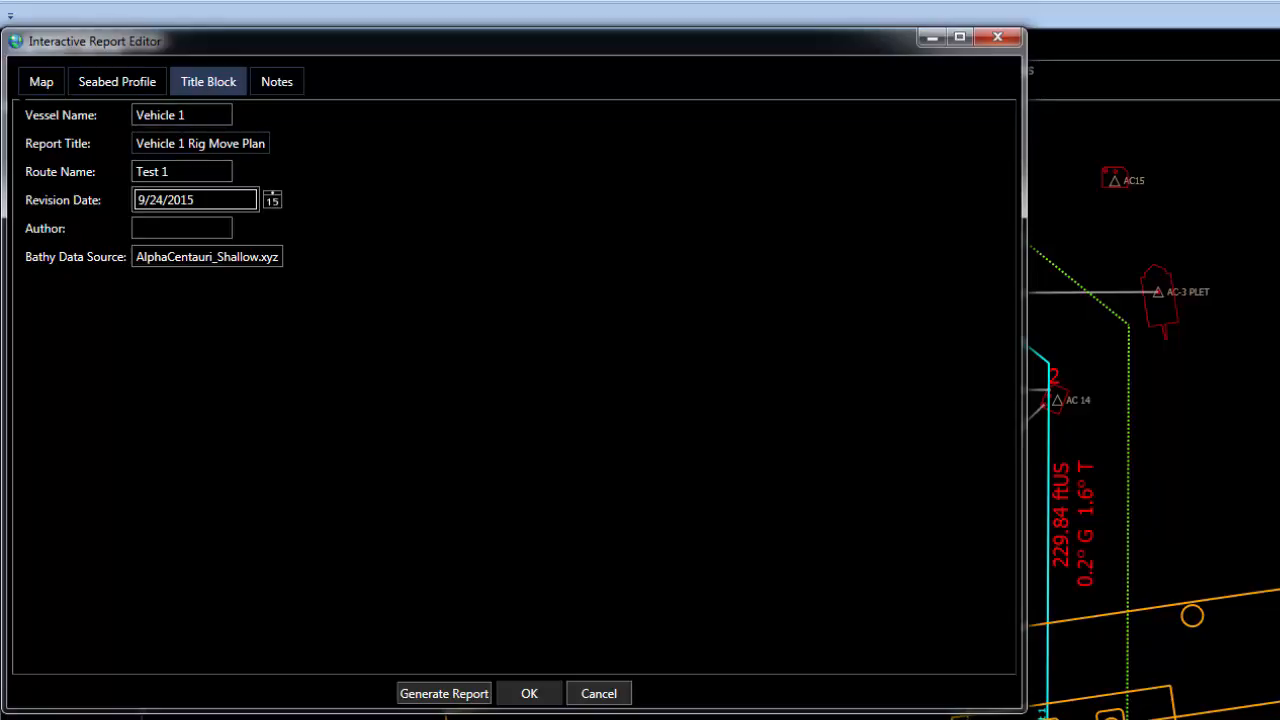
triple_click(184, 144)
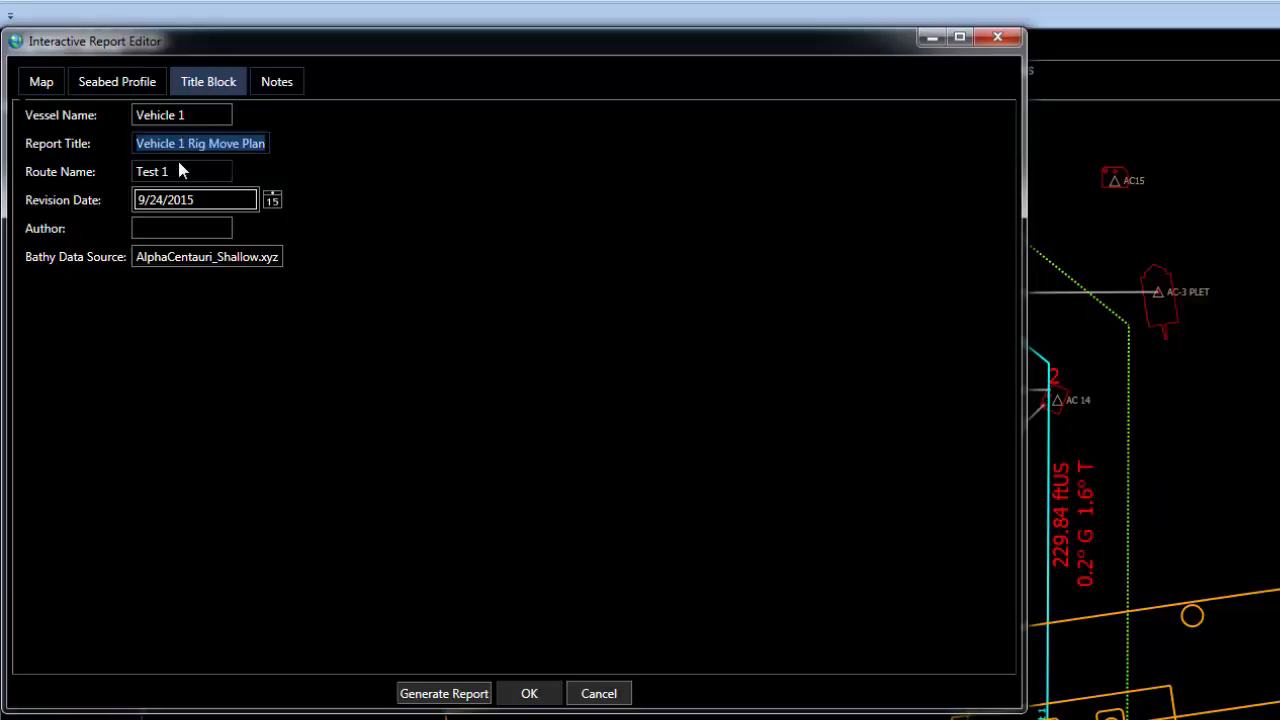
text(Test)
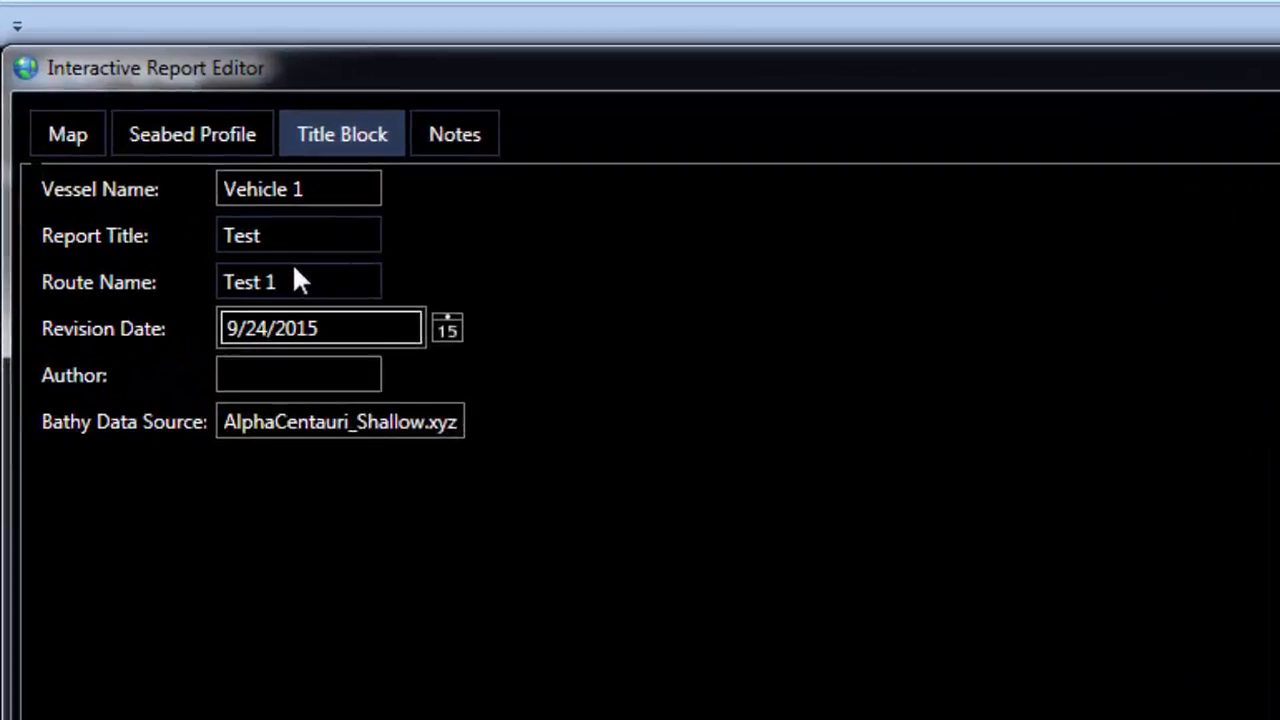
key(Tab)
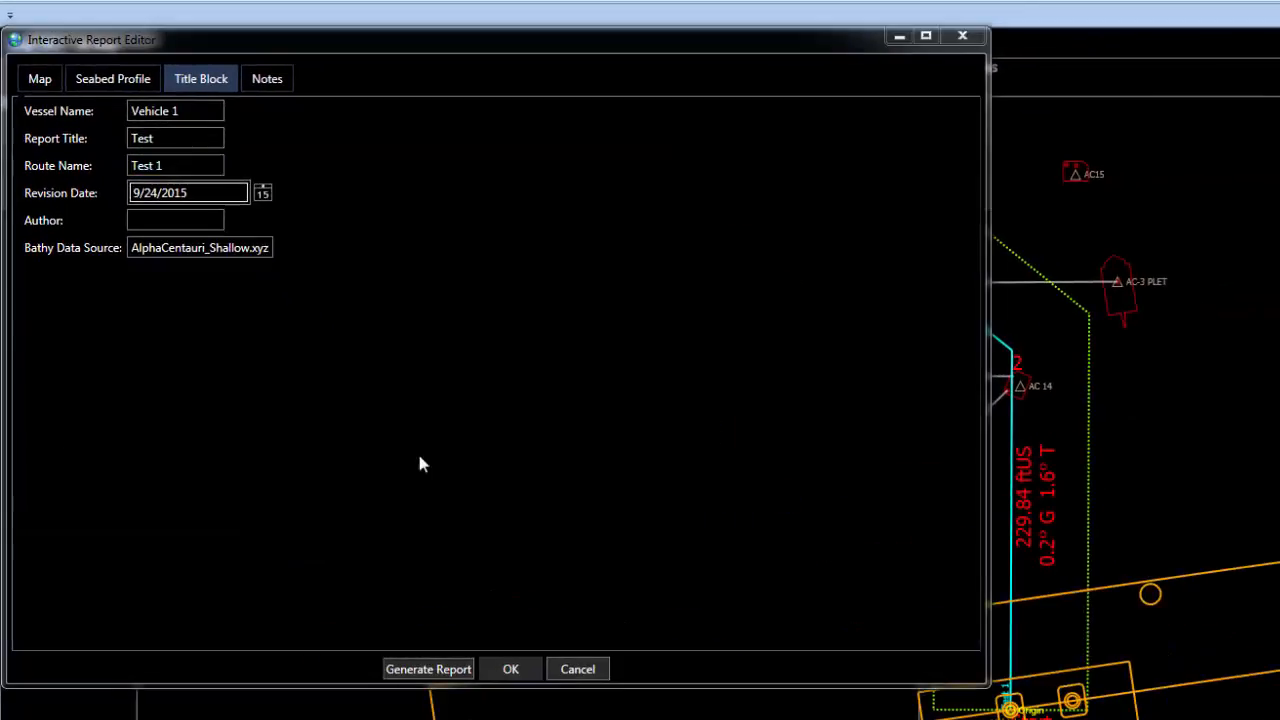
- In the report notes, set the stack status to Suspended and ROV to Monitor Route to Yes
click(277, 82)
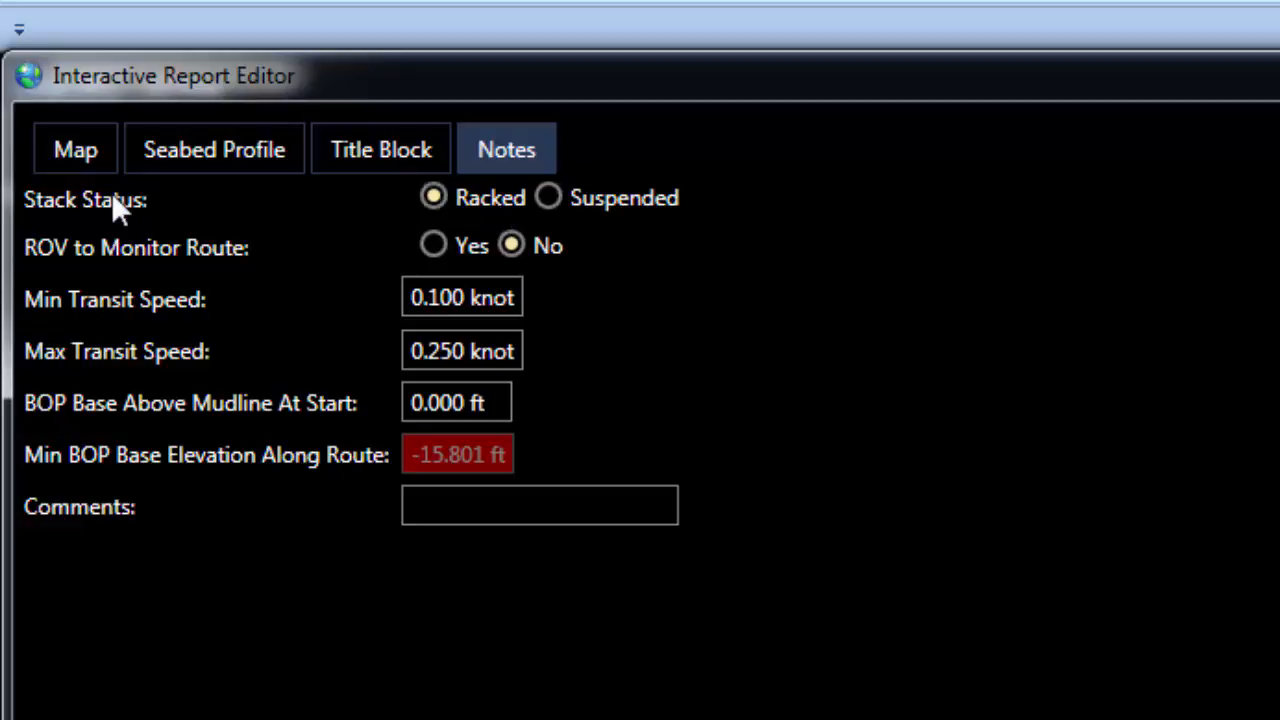
click(548, 197)
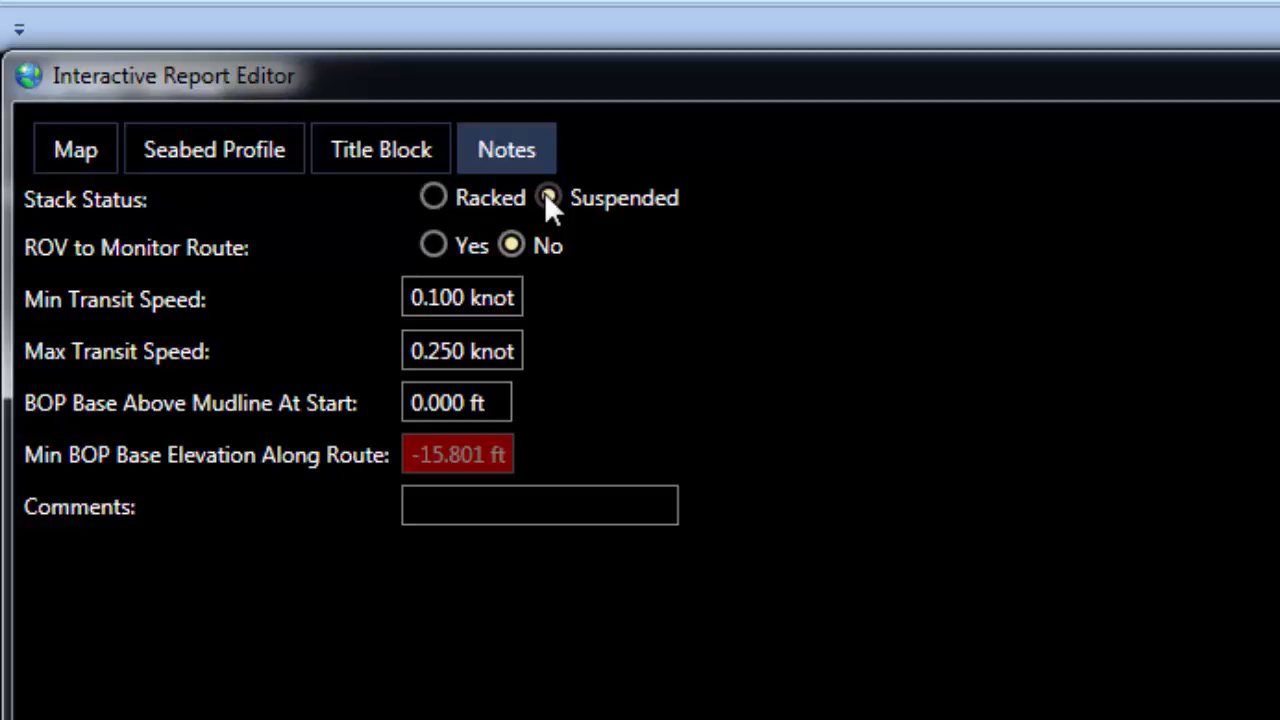
click(434, 245)
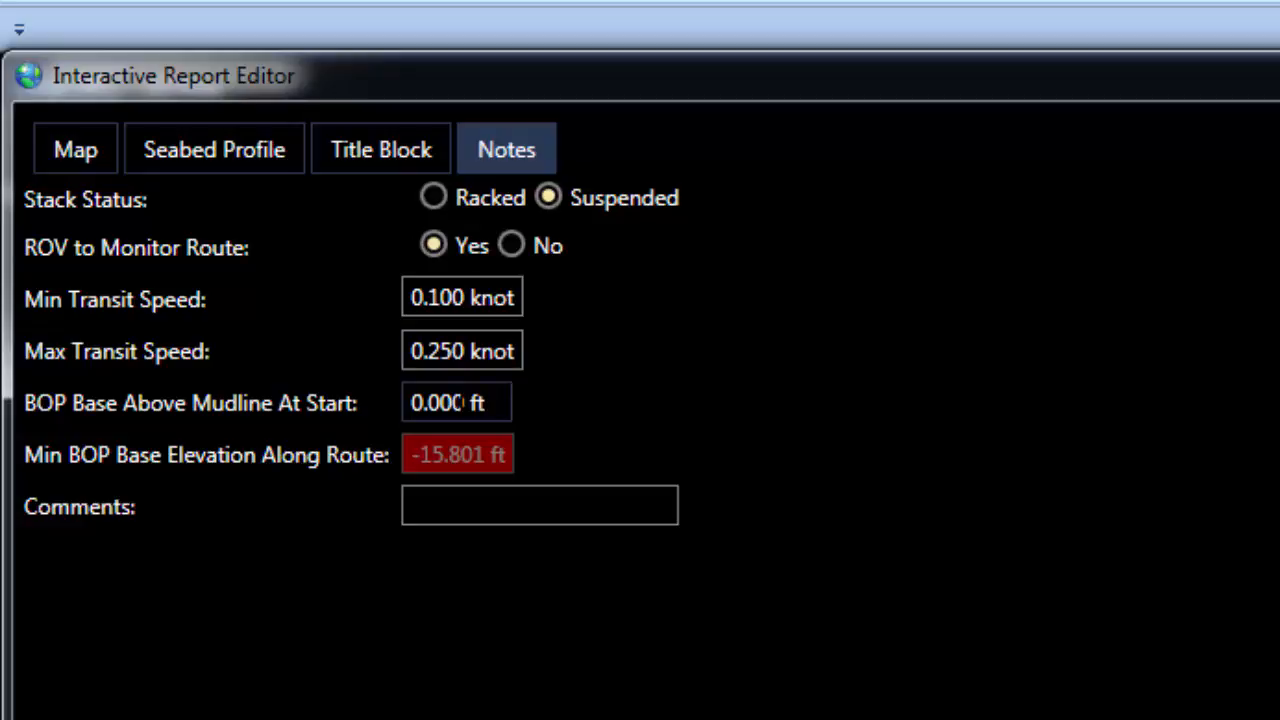
- Set the BOP base above mudline at start to 100 ft
click(462, 402)
text(100)
click(505, 362)
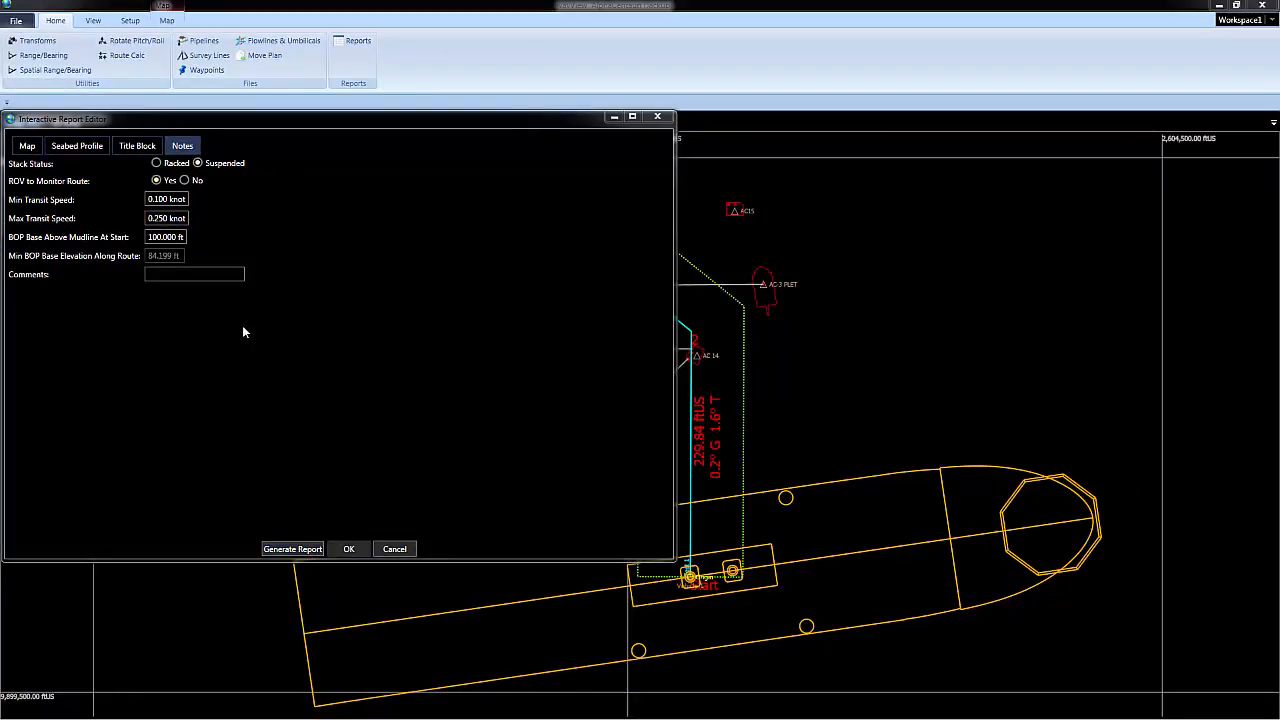
- Generate the move plan report and view its second page with the seabed profile and hazards
click(275, 547)
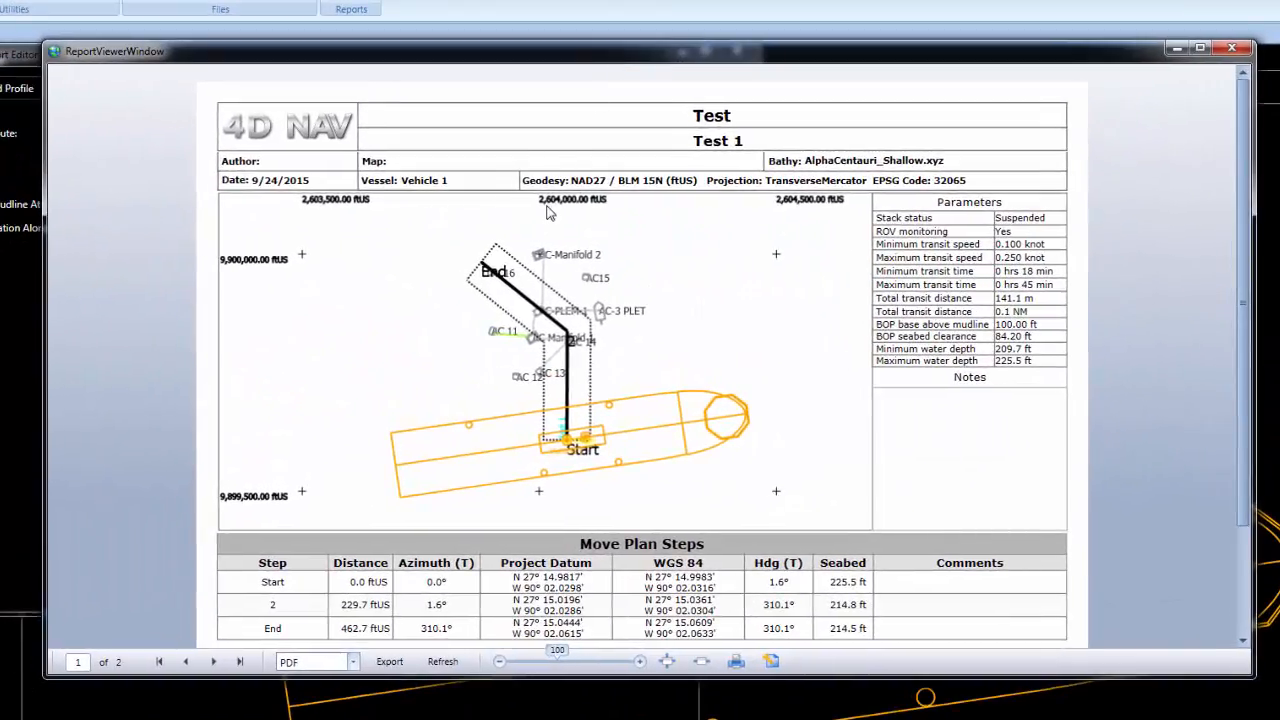
drag(628, 695, 625, 719)
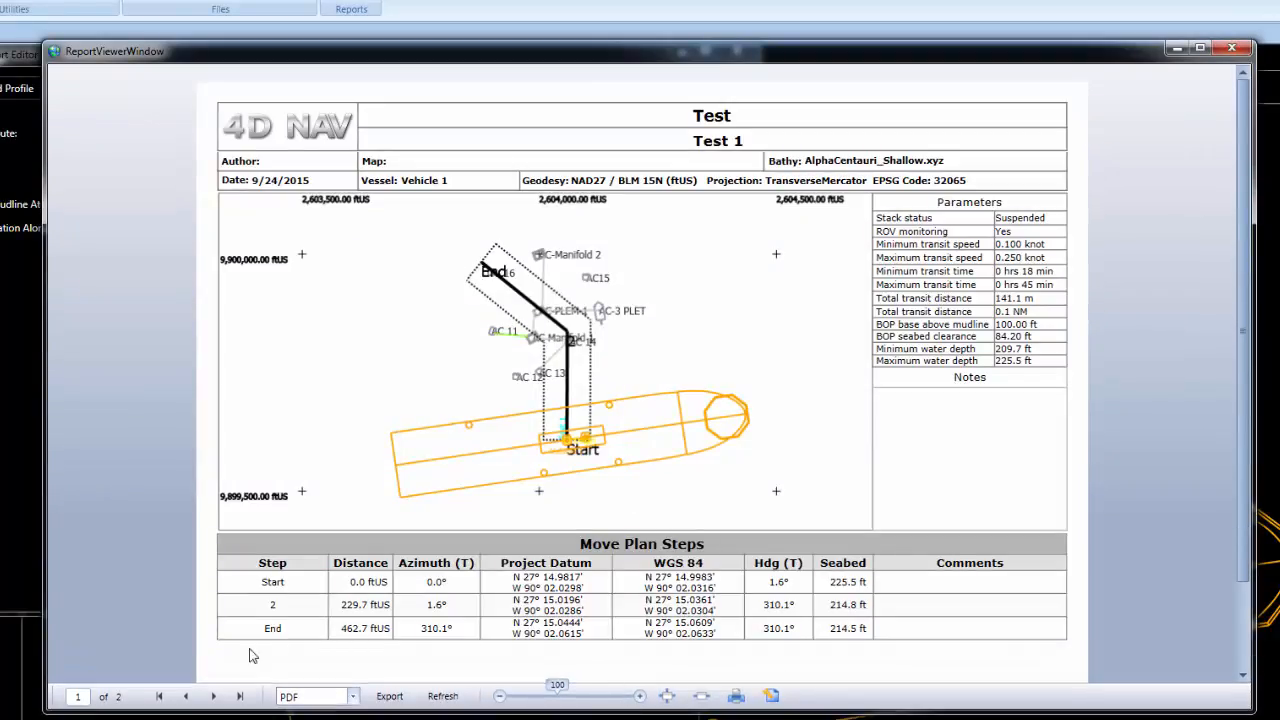
click(213, 697)
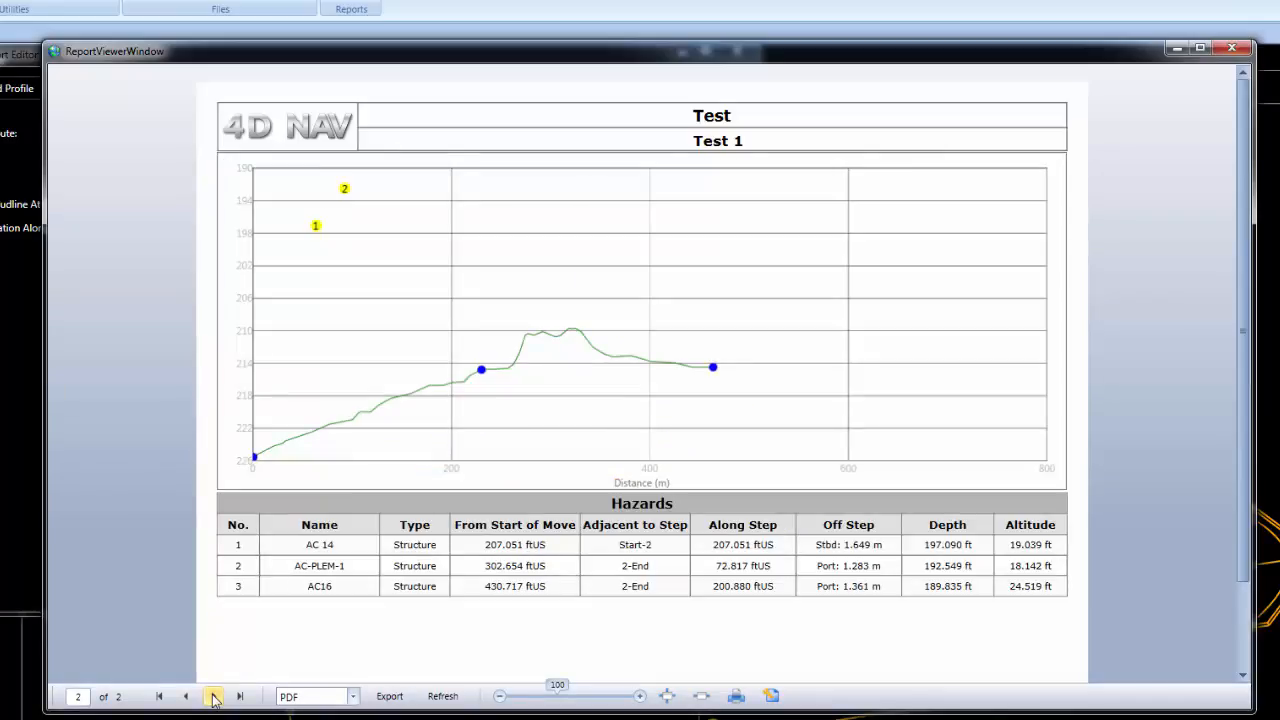
- Export the report to the Desktop as a PDF named test and view the PDF's second page
click(389, 697)
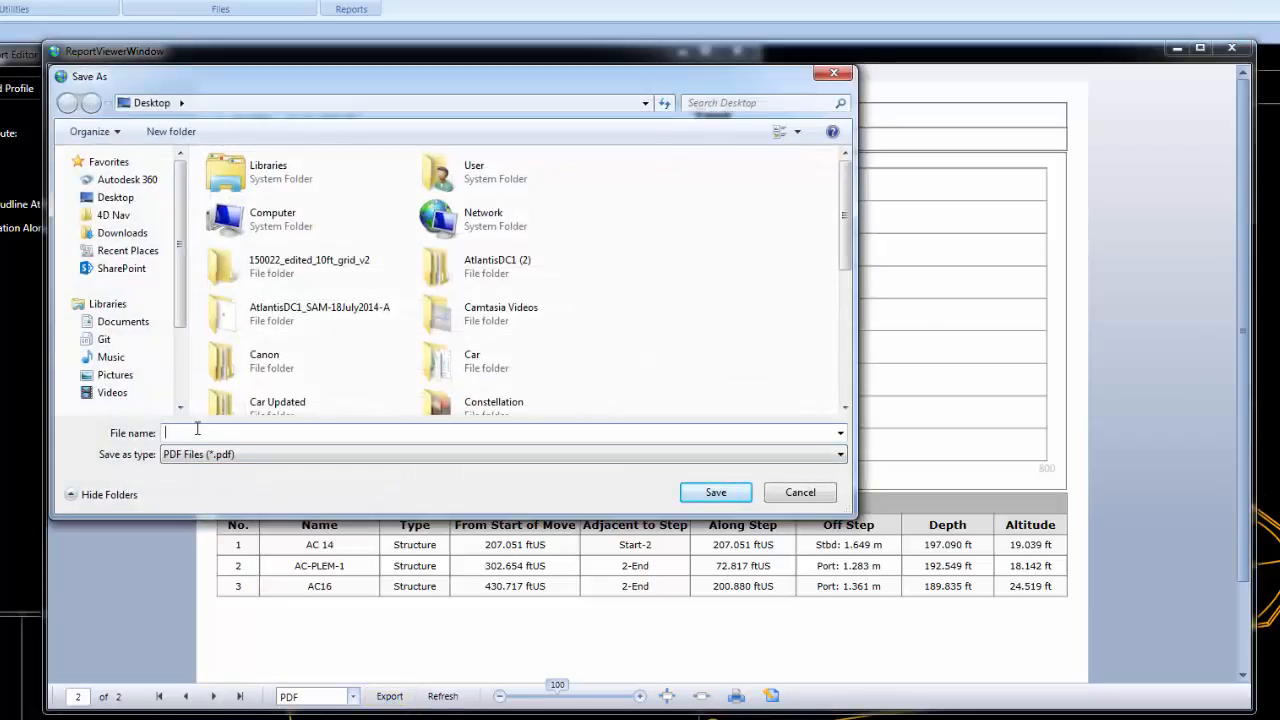
text(test)
click(730, 496)
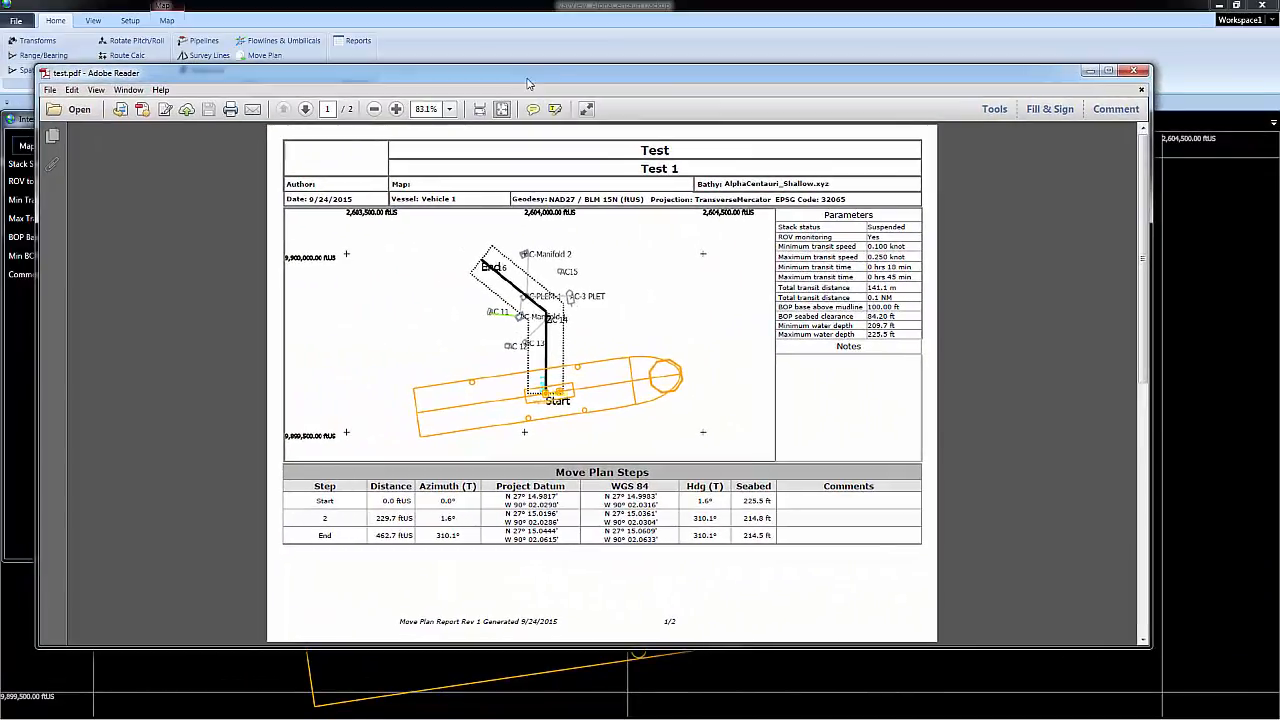
click(306, 109)
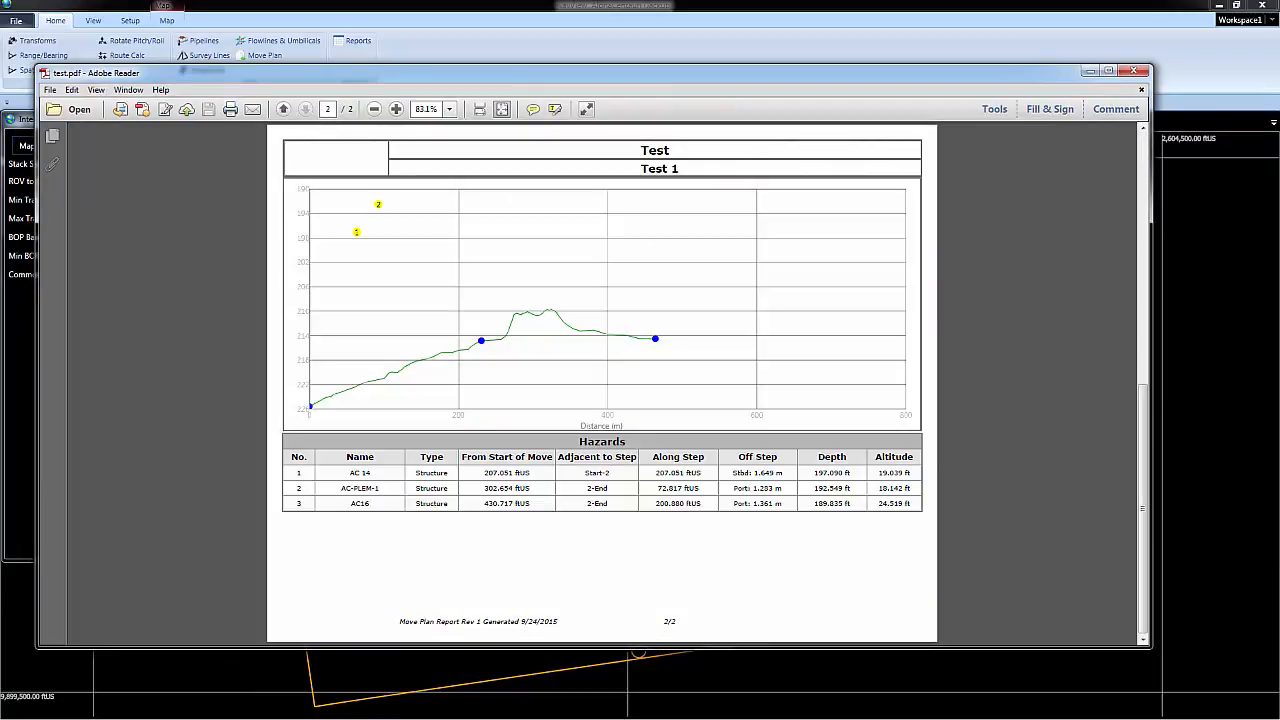